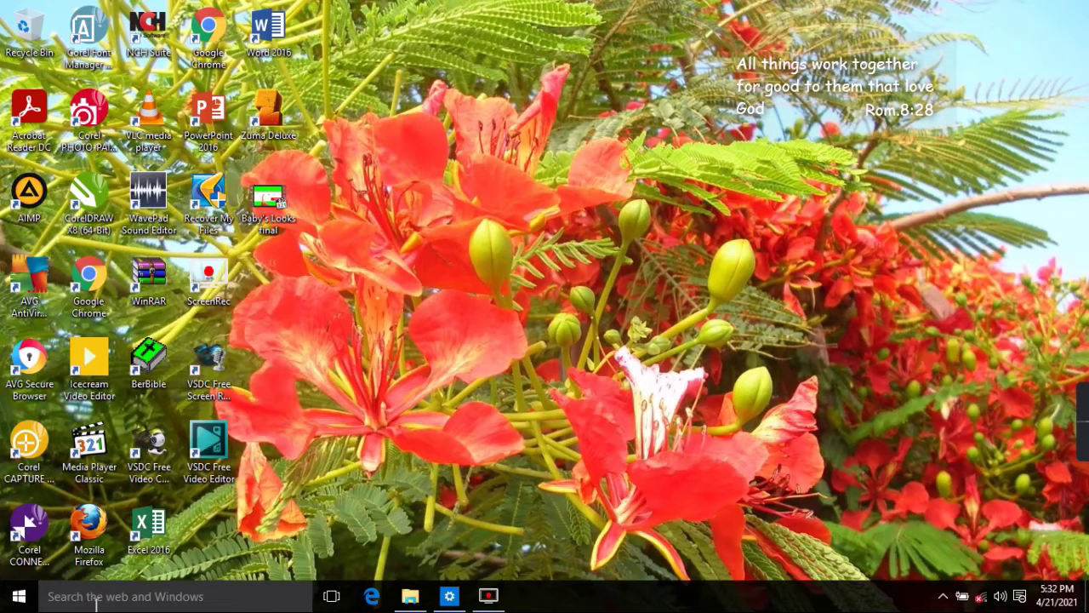
Step: Search for 'paint' from the taskbar, launch Paint, then close its blank window
{"action": "left_click", "coordinate": [96, 600]}
{"action": "type", "text": "paint"}
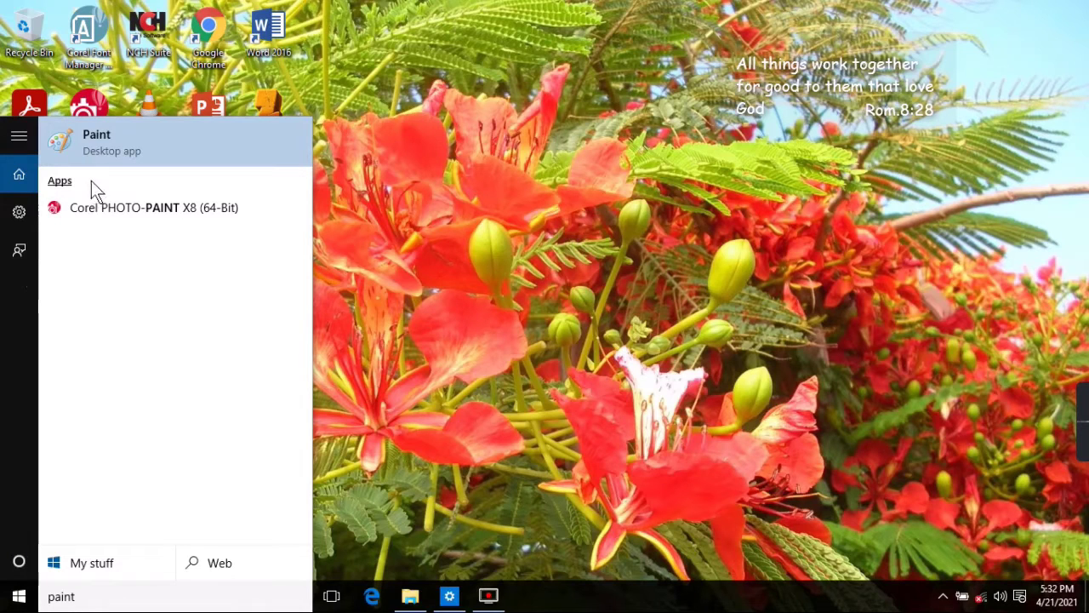
{"action": "left_click", "coordinate": [73, 137]}
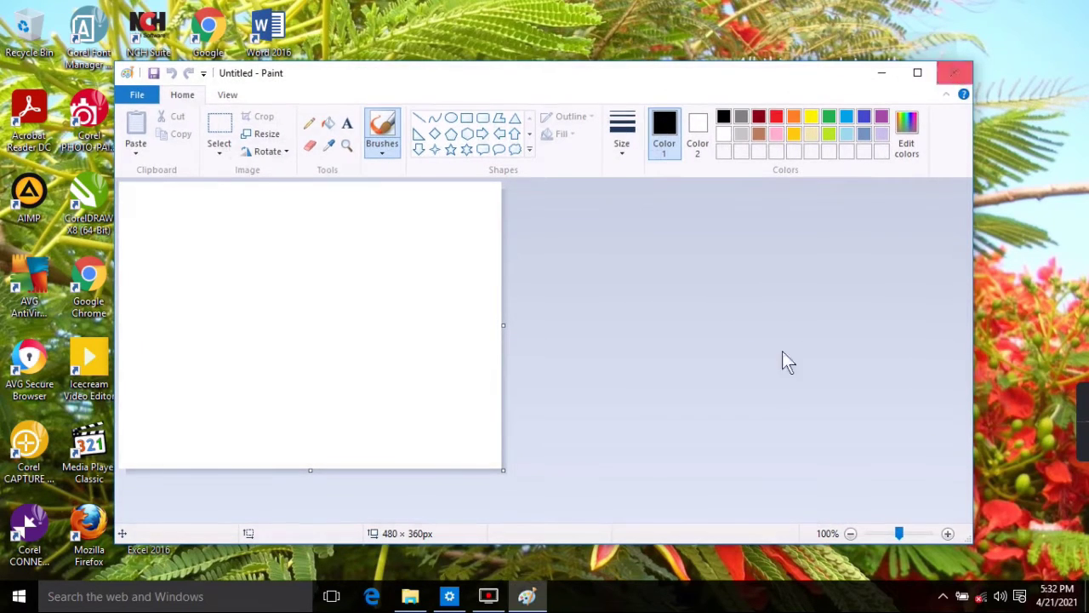
{"action": "left_click", "coordinate": [954, 74]}
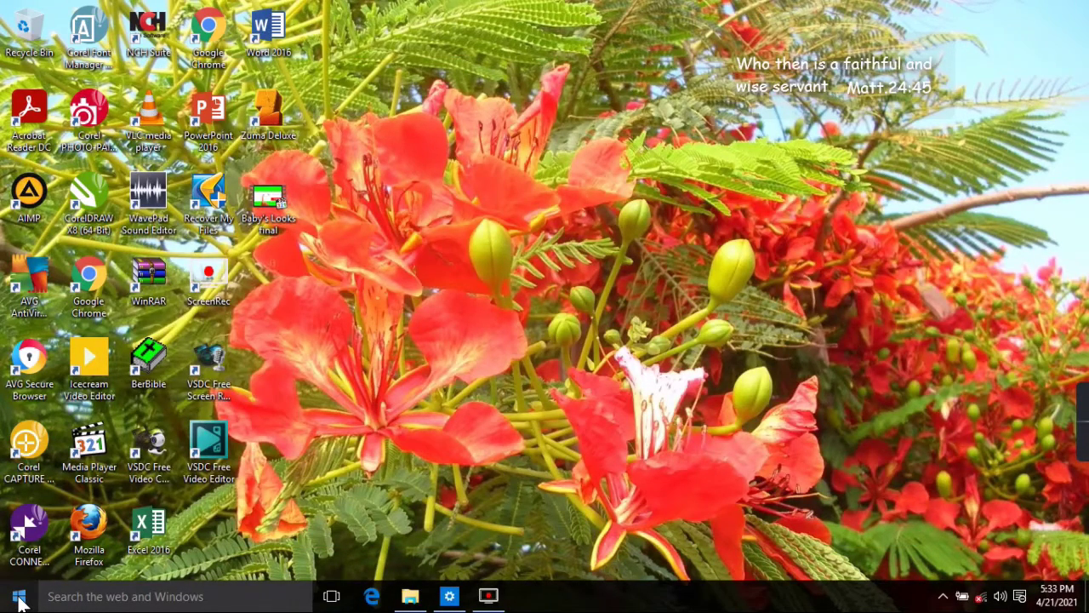
Step: Reopen Paint from Start > All apps > Windows Accessories and minimize it
{"action": "left_click", "coordinate": [19, 601]}
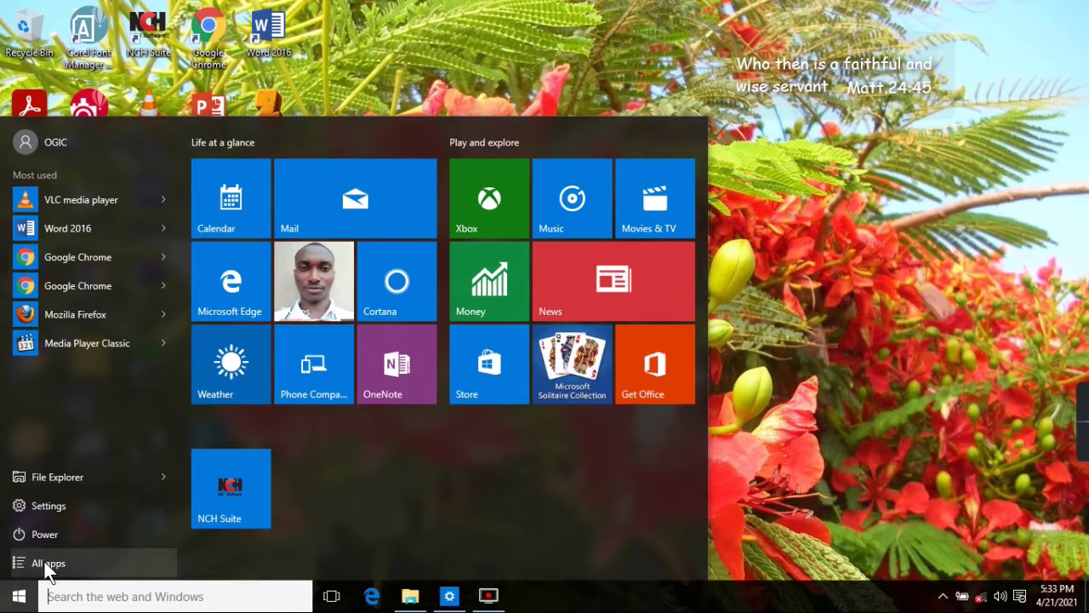
{"action": "left_click", "coordinate": [47, 564]}
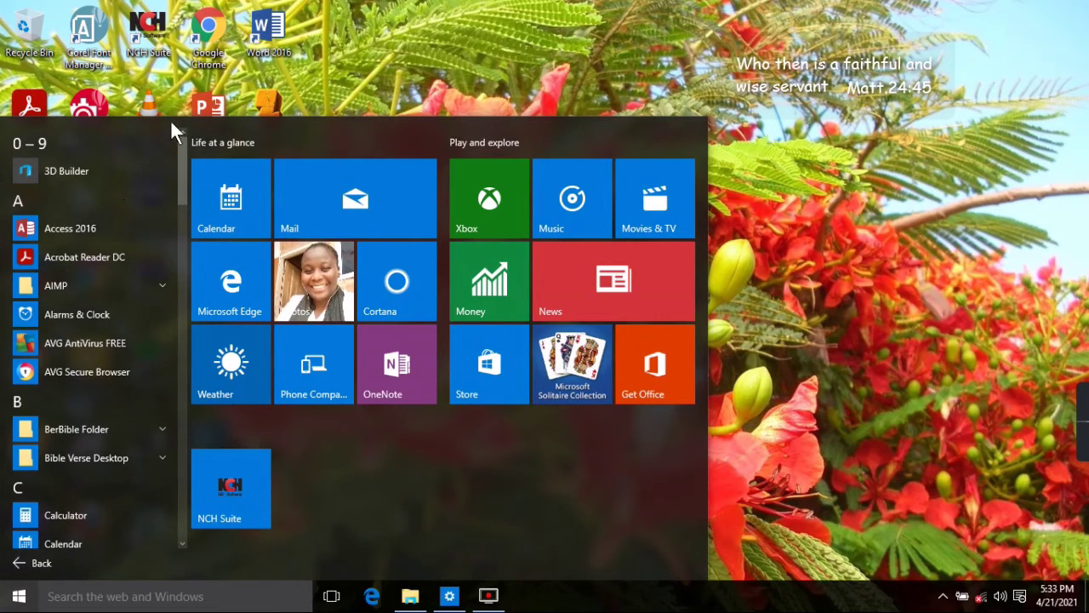
{"action": "left_click_drag", "start_coordinate": [180, 172], "coordinate": [189, 520]}
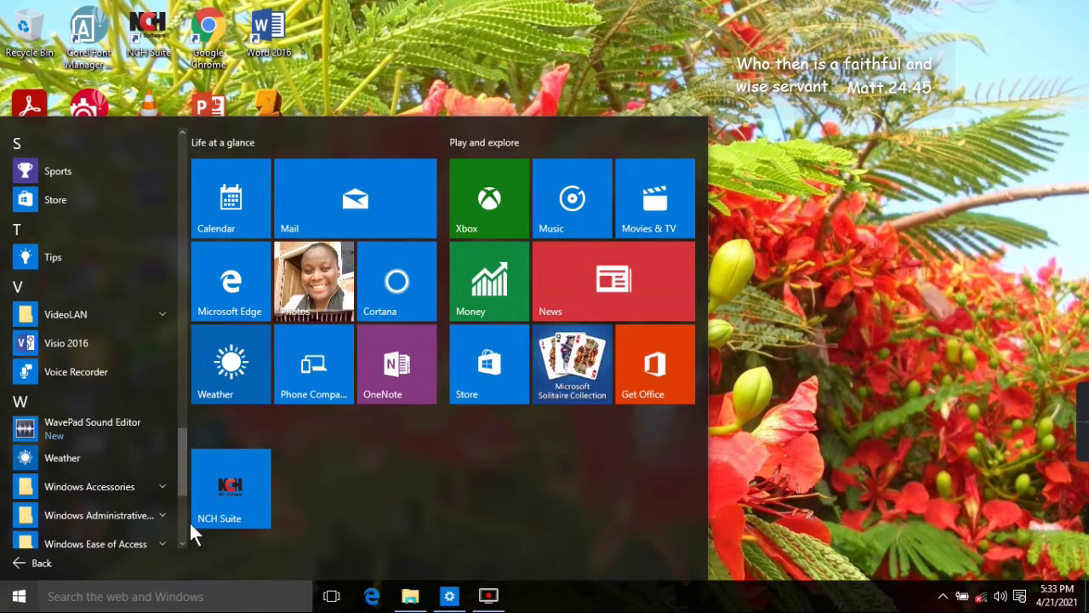
{"action": "left_click", "coordinate": [162, 484]}
{"action": "left_click_drag", "start_coordinate": [183, 435], "coordinate": [185, 458]}
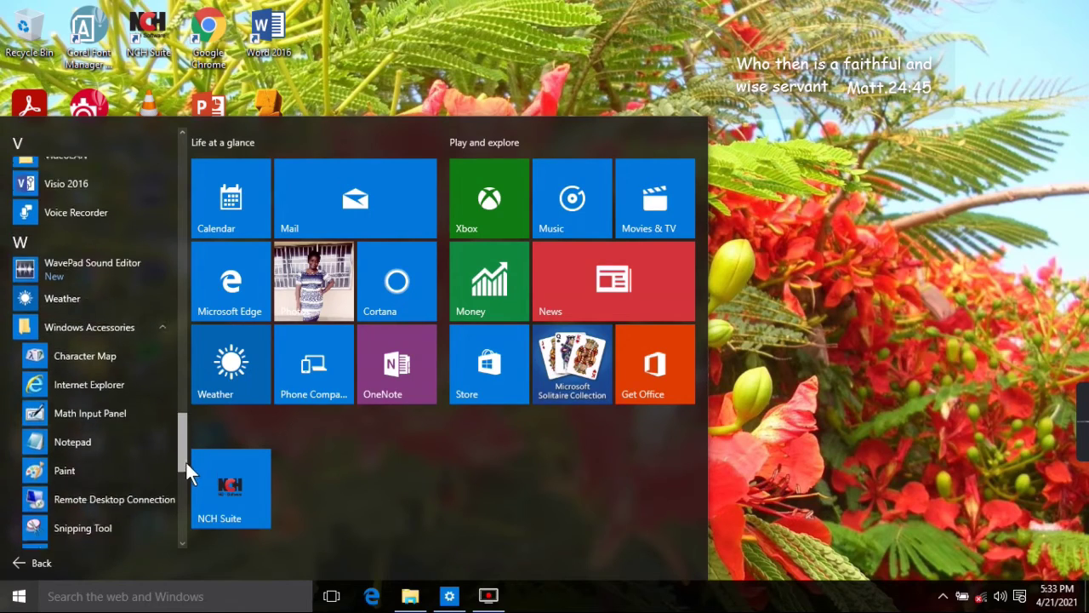
{"action": "left_click", "coordinate": [65, 438]}
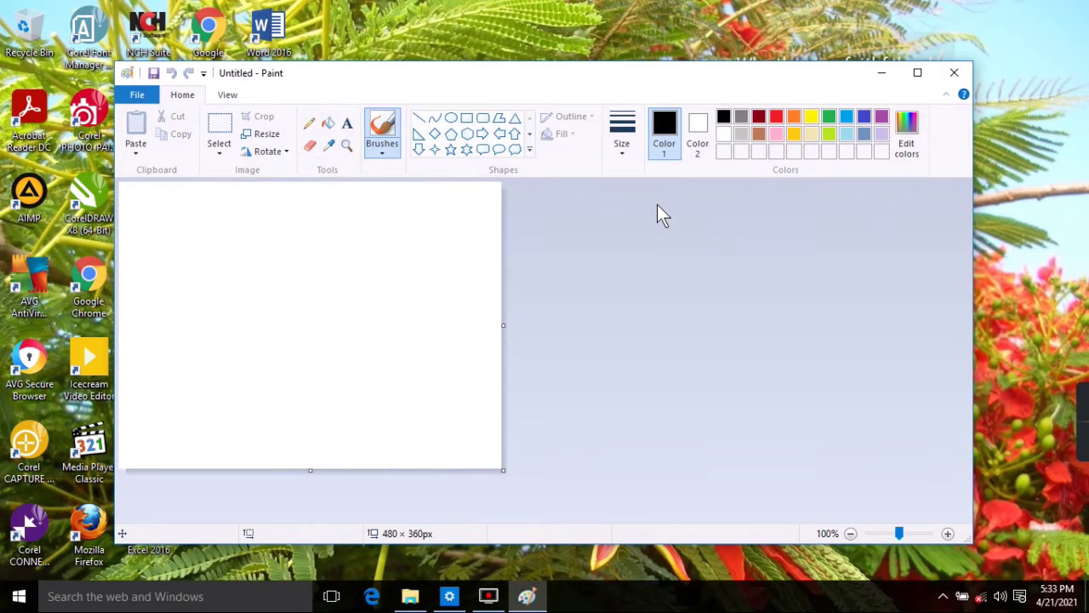
{"action": "left_click", "coordinate": [870, 68]}
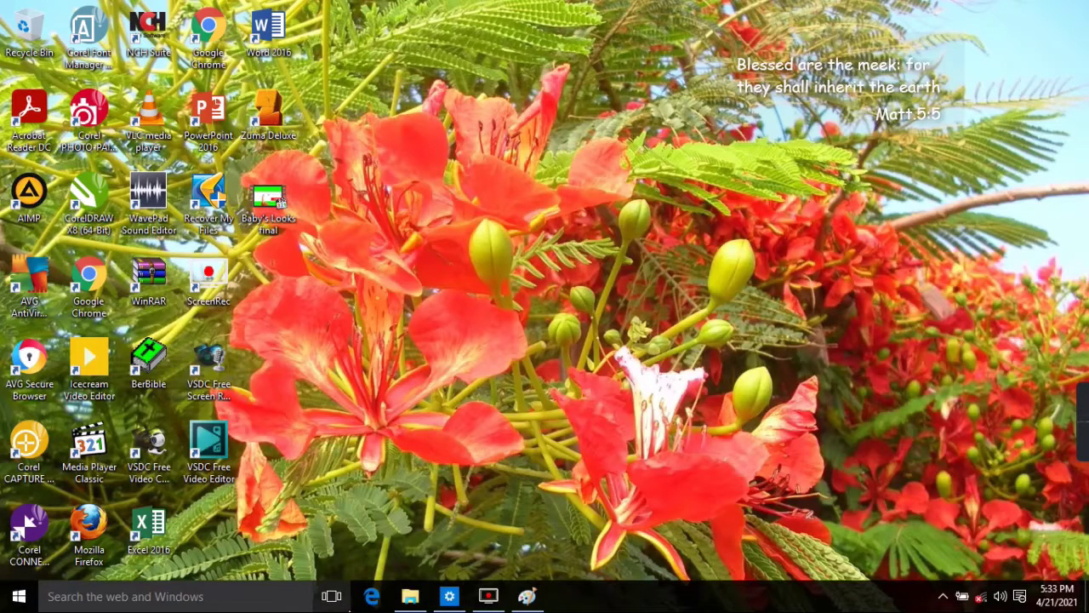
Step: Open the cashew photo from the Pictures folder in Paint using Open with
{"action": "mouse_move", "coordinate": [410, 595]}
{"action": "left_click", "coordinate": [433, 522]}
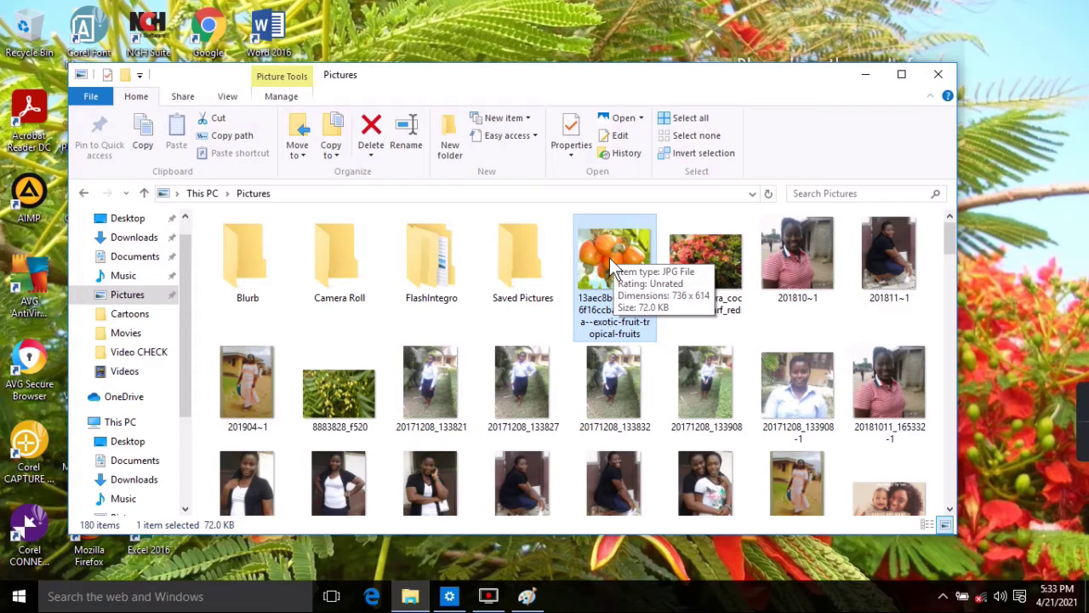
{"action": "right_click", "coordinate": [610, 258]}
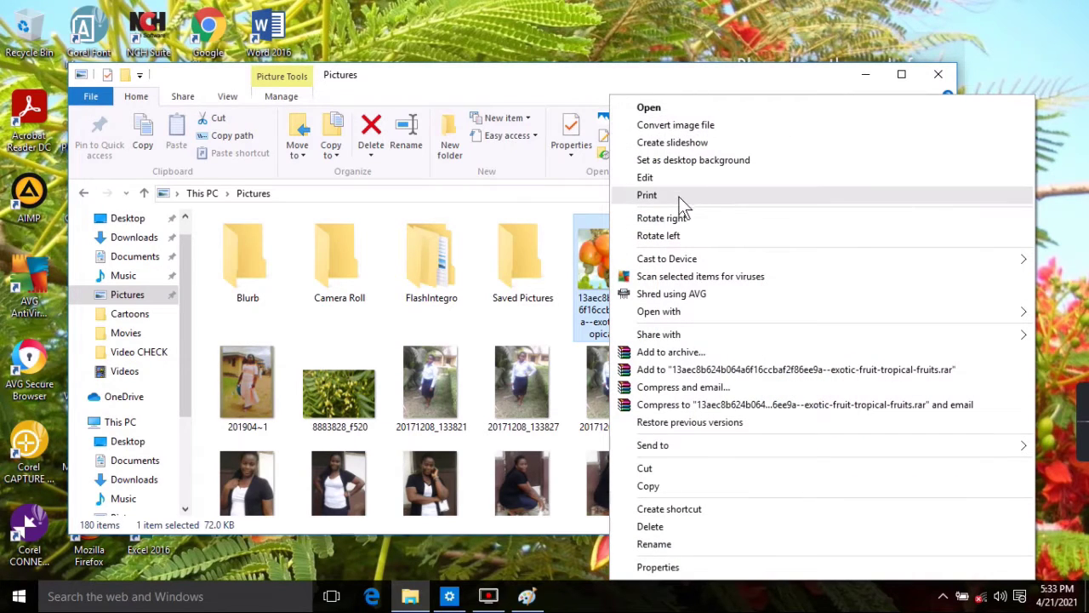
{"action": "mouse_move", "coordinate": [711, 315]}
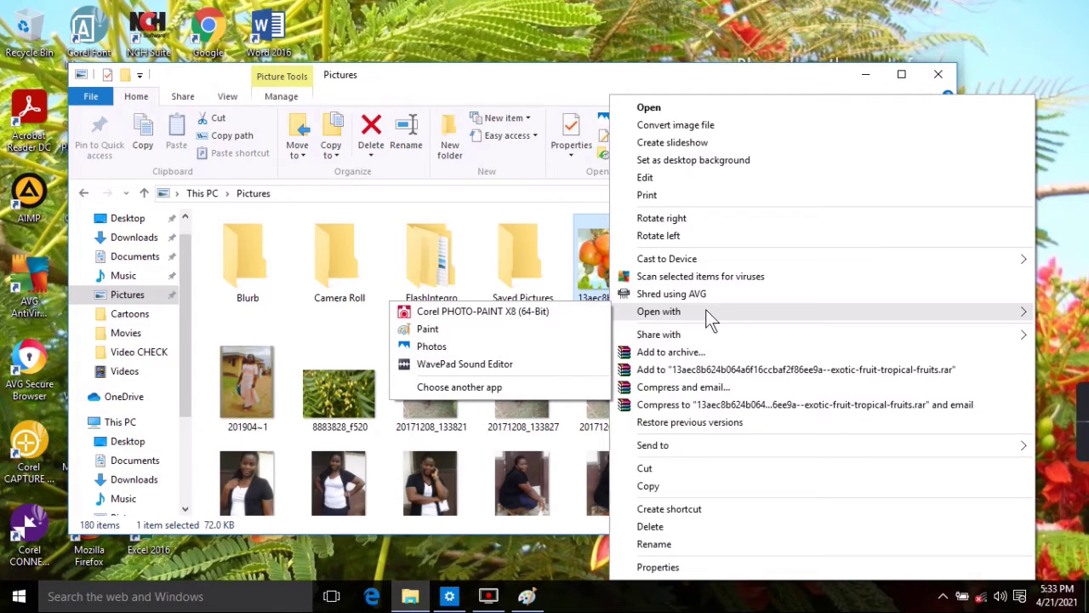
{"action": "left_click", "coordinate": [507, 333]}
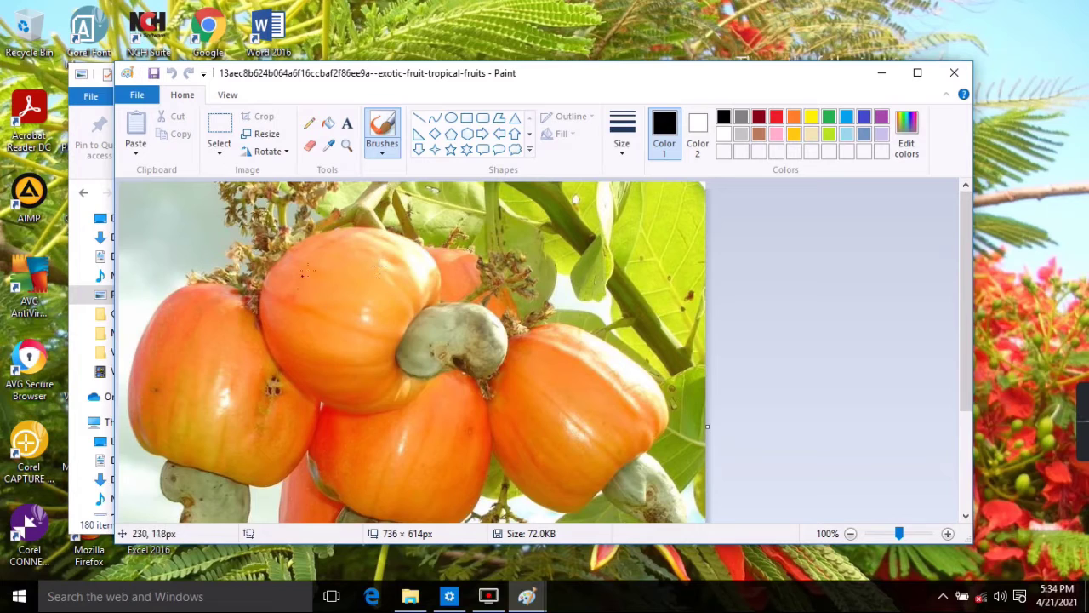
Step: In Resize and Skew, switch to Pixels and set Horizontal to 360
{"action": "left_click", "coordinate": [266, 136]}
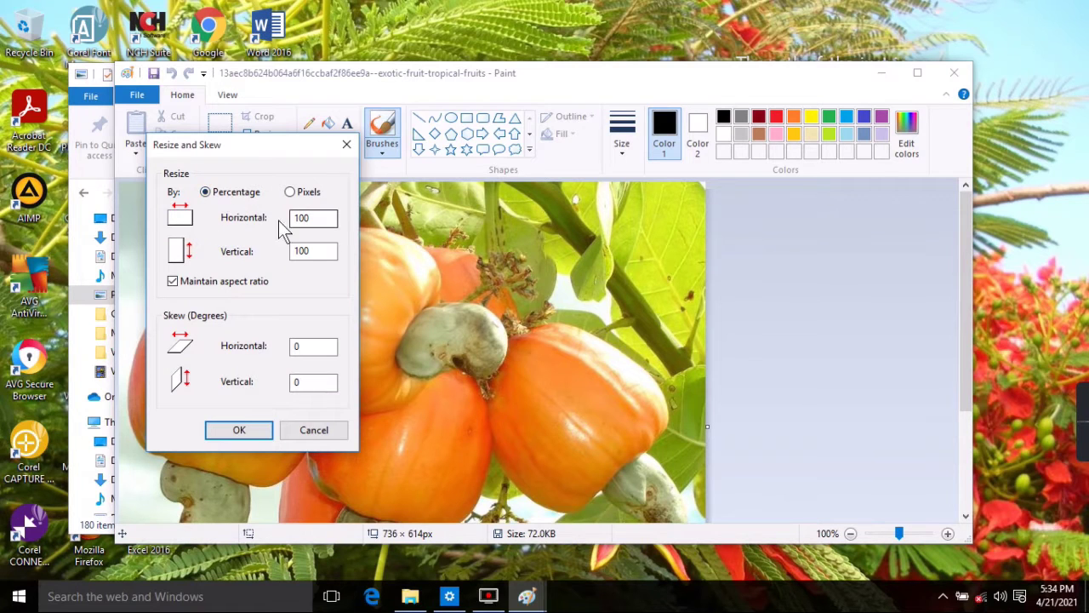
{"action": "left_click", "coordinate": [290, 193]}
{"action": "left_click", "coordinate": [318, 251]}
{"action": "left_click", "coordinate": [314, 219]}
{"action": "key", "text": "BackSpace"}
{"action": "key", "text": "BackSpace"}
{"action": "key", "text": "BackSpace"}
{"action": "type", "text": "480"}
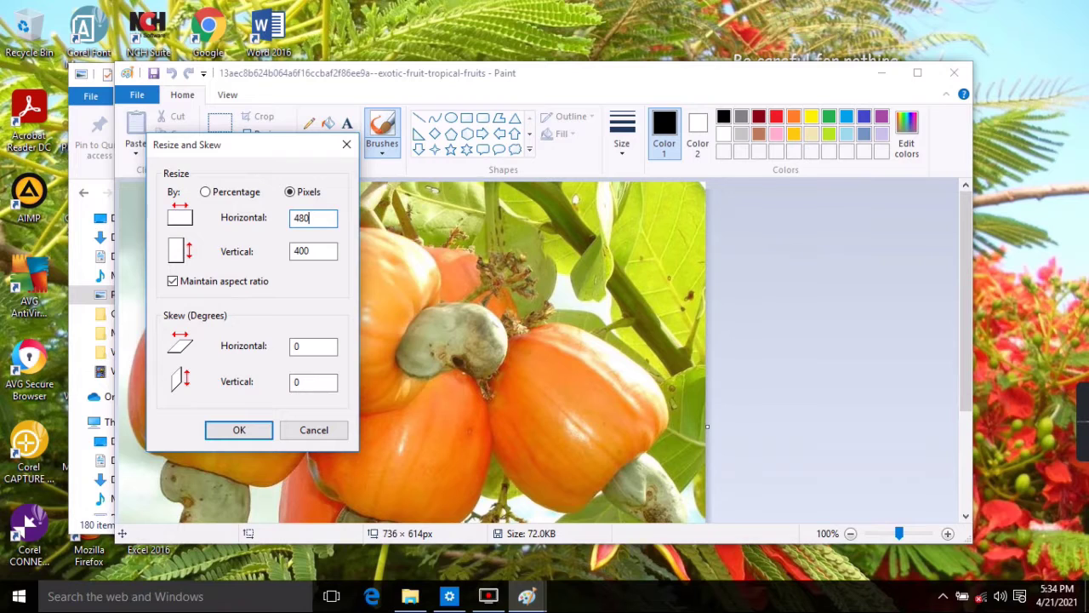
{"action": "key", "text": "BackSpace"}
{"action": "key", "text": "BackSpace"}
{"action": "key", "text": "BackSpace"}
{"action": "type", "text": "360"}
Step: Uncheck Maintain aspect ratio and set Vertical to 240
{"action": "left_click", "coordinate": [314, 252]}
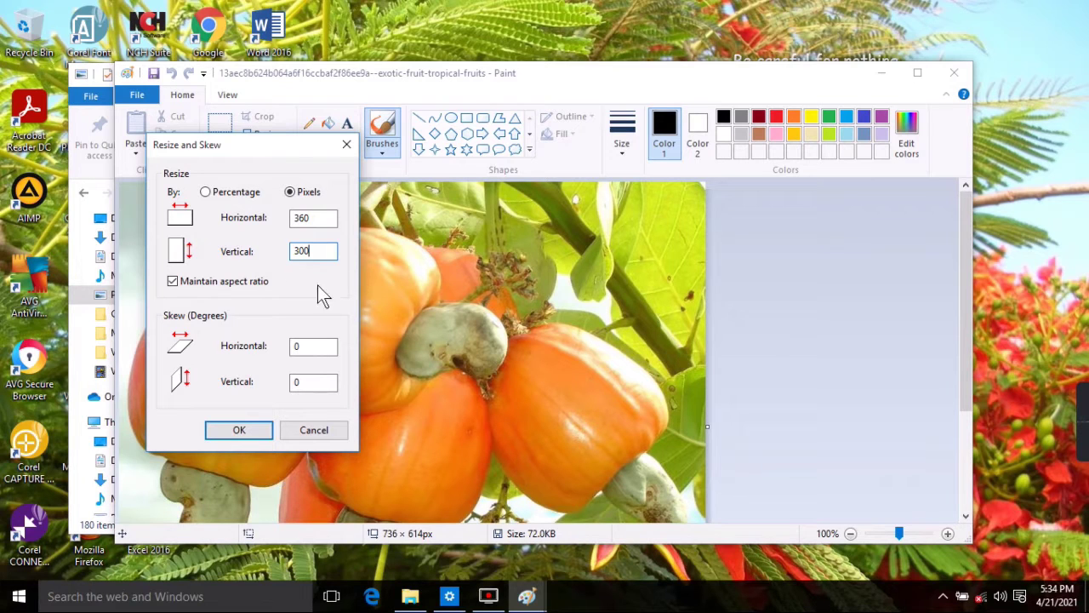
{"action": "left_click", "coordinate": [173, 281]}
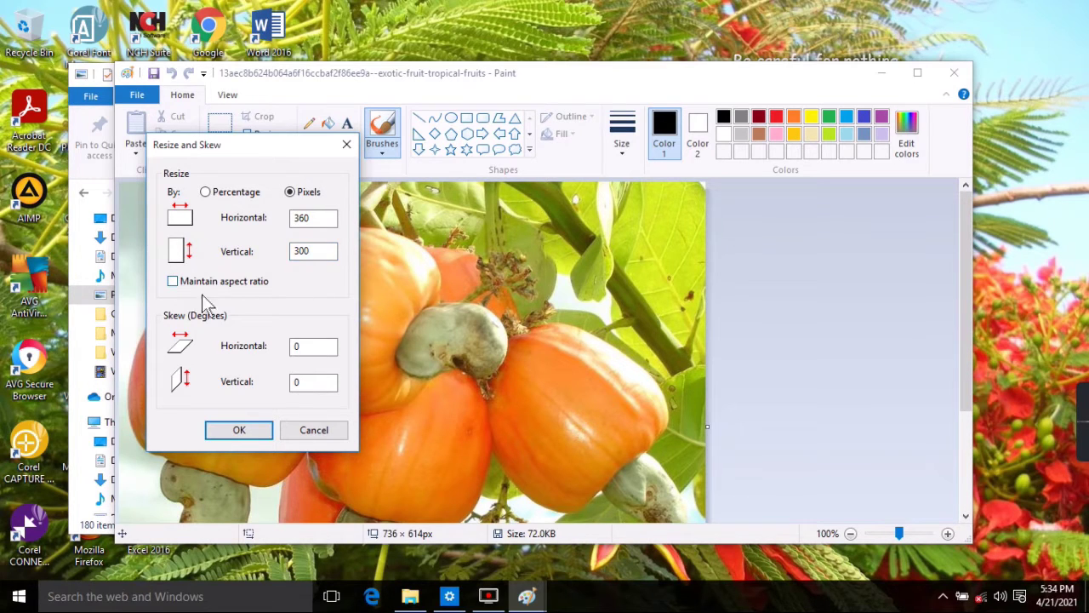
{"action": "left_click", "coordinate": [315, 251]}
{"action": "key", "text": "BackSpace"}
{"action": "key", "text": "BackSpace"}
{"action": "key", "text": "BackSpace"}
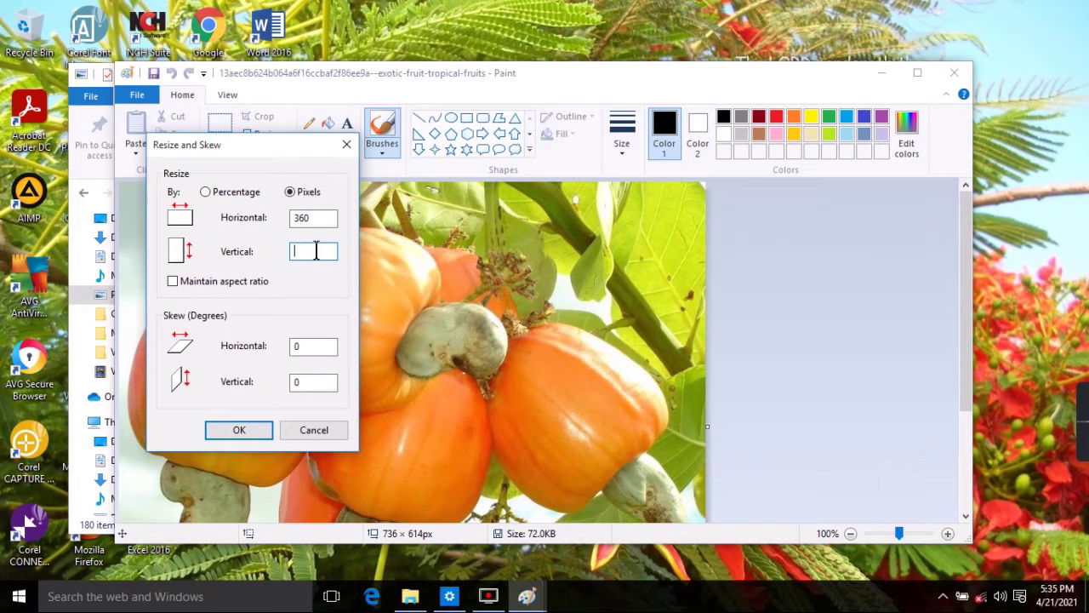
{"action": "type", "text": "240"}
Step: Apply the 360 × 240 resize and save it as the JPEG 'cashew pic resized'
{"action": "left_click", "coordinate": [239, 429]}
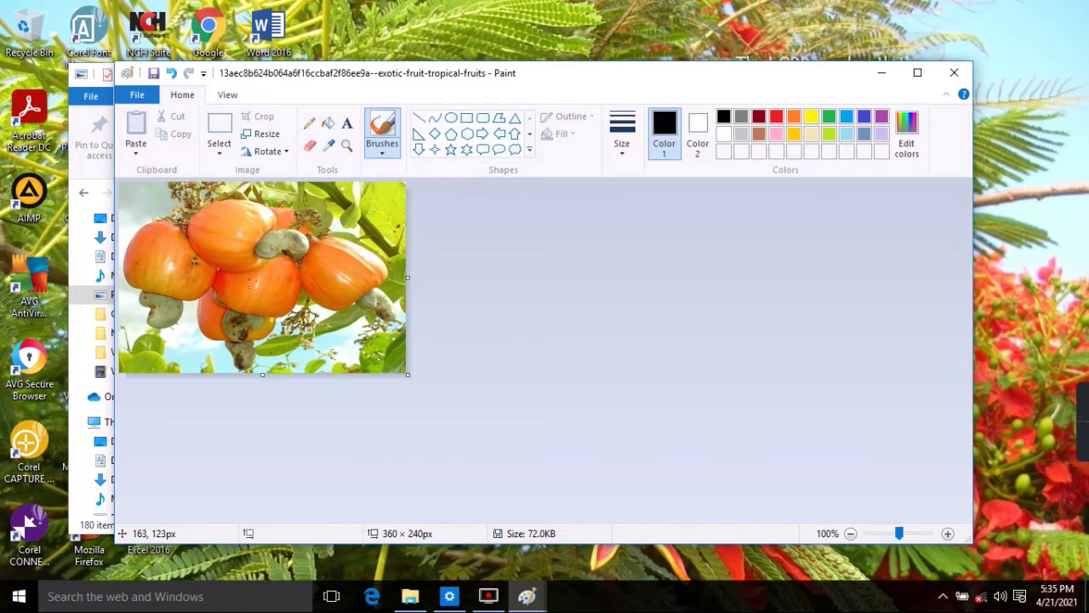
{"action": "left_click", "coordinate": [130, 95]}
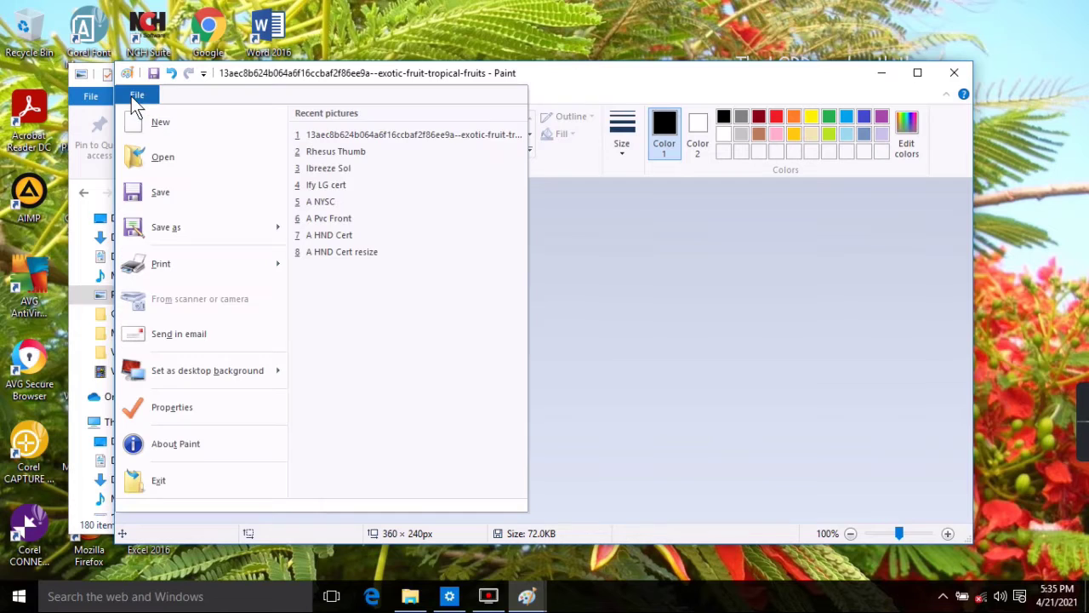
{"action": "mouse_move", "coordinate": [201, 231]}
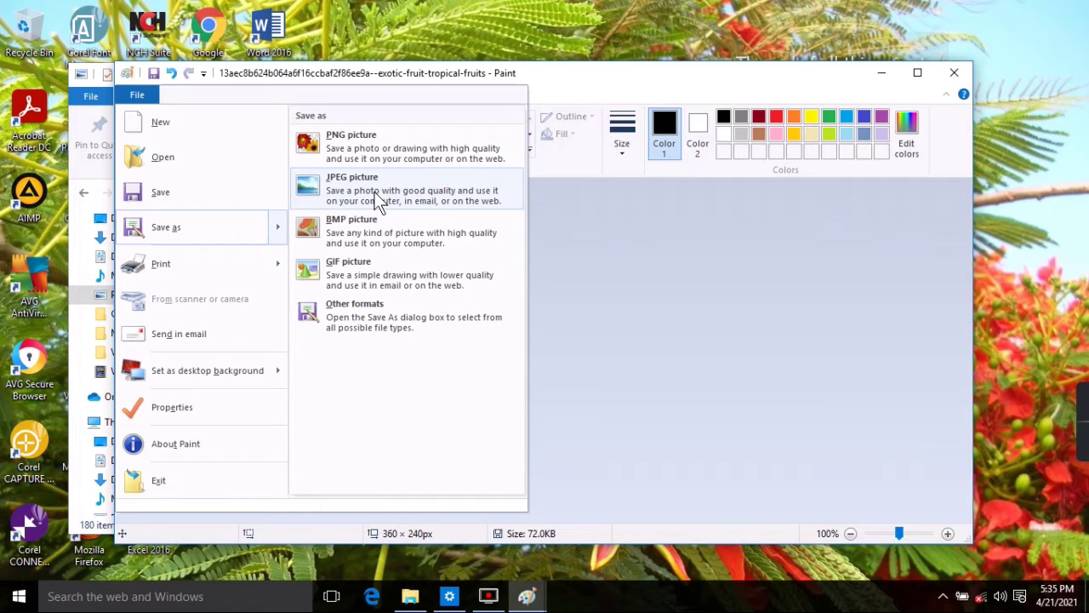
{"action": "left_click", "coordinate": [375, 191]}
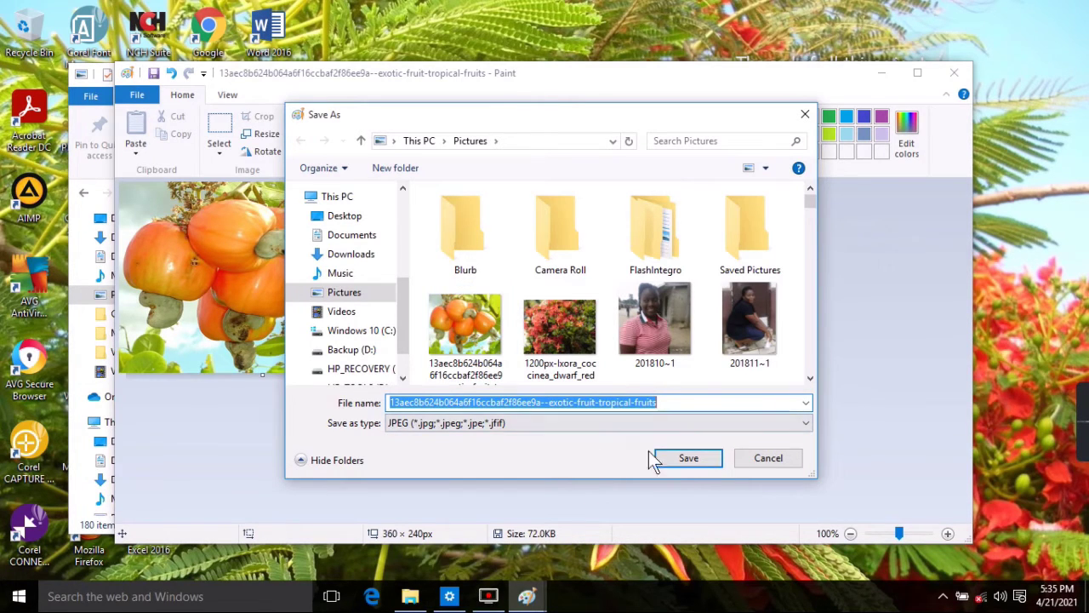
{"action": "left_click", "coordinate": [678, 403]}
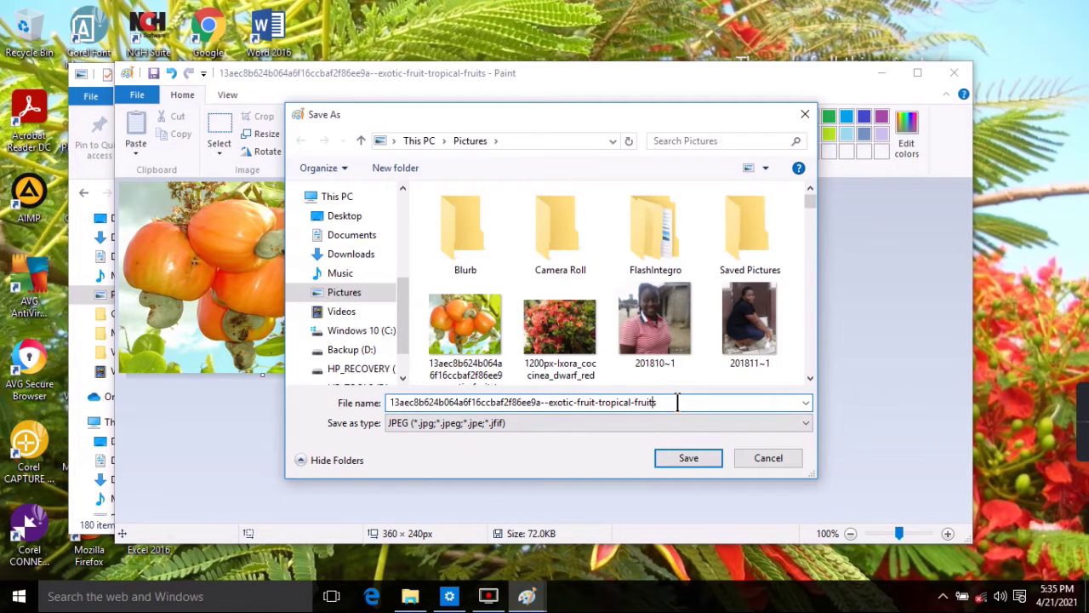
{"action": "key", "text": "BackSpace"}
{"action": "key", "text": "BackSpace"}
{"action": "key", "text": "BackSpace"}
{"action": "key", "text": "BackSpace"}
{"action": "key", "text": "BackSpace"}
{"action": "key", "text": "BackSpace"}
{"action": "key", "text": "BackSpace"}
{"action": "key", "text": "BackSpace"}
{"action": "key", "text": "BackSpace"}
{"action": "key", "text": "BackSpace"}
{"action": "key", "text": "BackSpace"}
{"action": "key", "text": "BackSpace"}
{"action": "key", "text": "BackSpace"}
{"action": "key", "text": "BackSpace"}
{"action": "key", "text": "BackSpace"}
{"action": "key", "text": "BackSpace"}
{"action": "key", "text": "BackSpace"}
{"action": "key", "text": "BackSpace"}
{"action": "key", "text": "BackSpace"}
{"action": "key", "text": "BackSpace"}
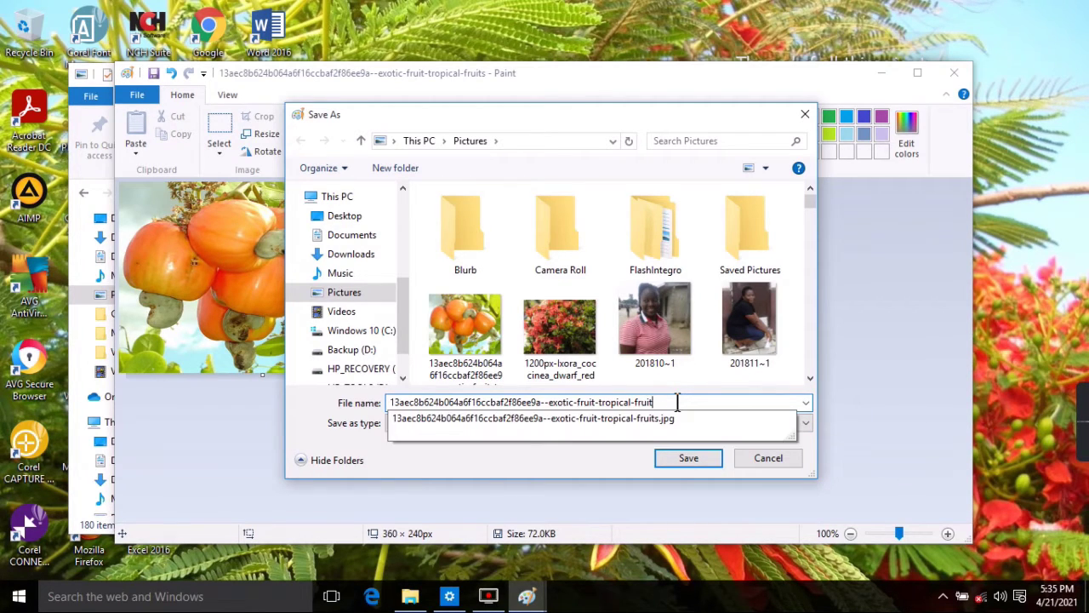
{"action": "key", "text": "BackSpace"}
{"action": "key", "text": "BackSpace"}
{"action": "key", "text": "BackSpace"}
{"action": "key", "text": "BackSpace"}
{"action": "key", "text": "BackSpace"}
{"action": "key", "text": "BackSpace"}
{"action": "key", "text": "BackSpace"}
{"action": "key", "text": "BackSpace"}
{"action": "key", "text": "BackSpace"}
{"action": "key", "text": "BackSpace"}
{"action": "key", "text": "BackSpace"}
{"action": "key", "text": "BackSpace"}
{"action": "key", "text": "BackSpace"}
{"action": "key", "text": "BackSpace"}
{"action": "key", "text": "BackSpace"}
{"action": "key", "text": "BackSpace"}
{"action": "key", "text": "BackSpace"}
{"action": "key", "text": "BackSpace"}
{"action": "key", "text": "BackSpace"}
{"action": "key", "text": "BackSpace"}
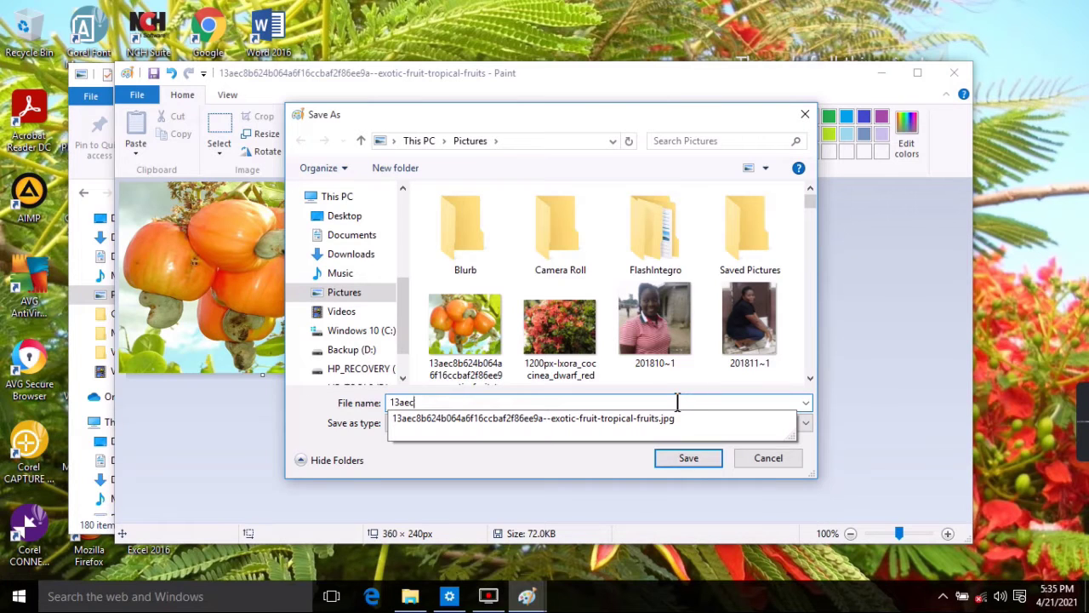
{"action": "type", "text": "cash"}
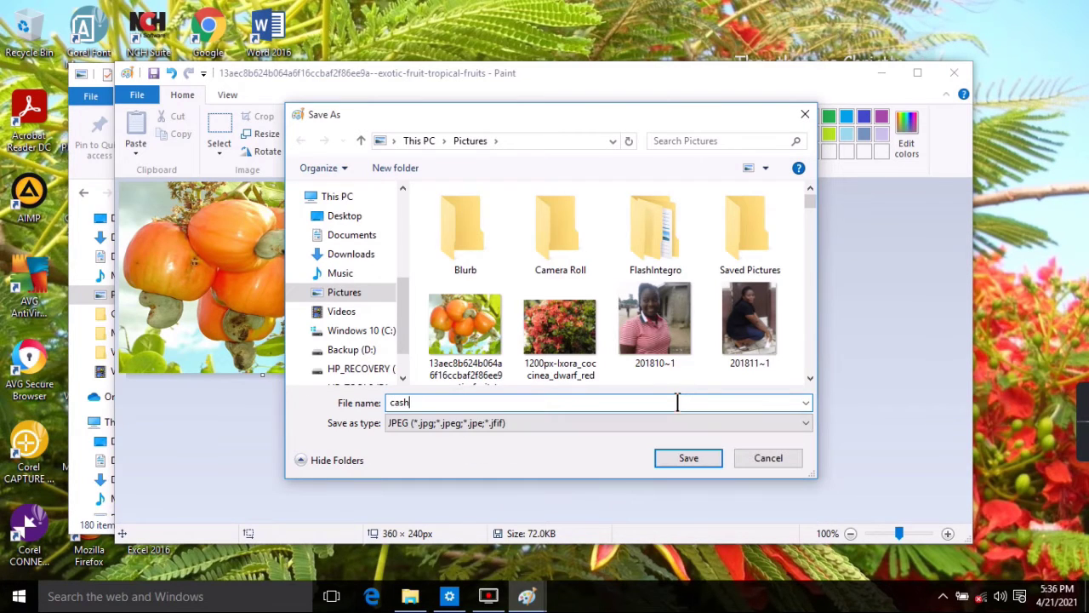
{"action": "type", "text": "ew pic resized"}
{"action": "left_click", "coordinate": [707, 460]}
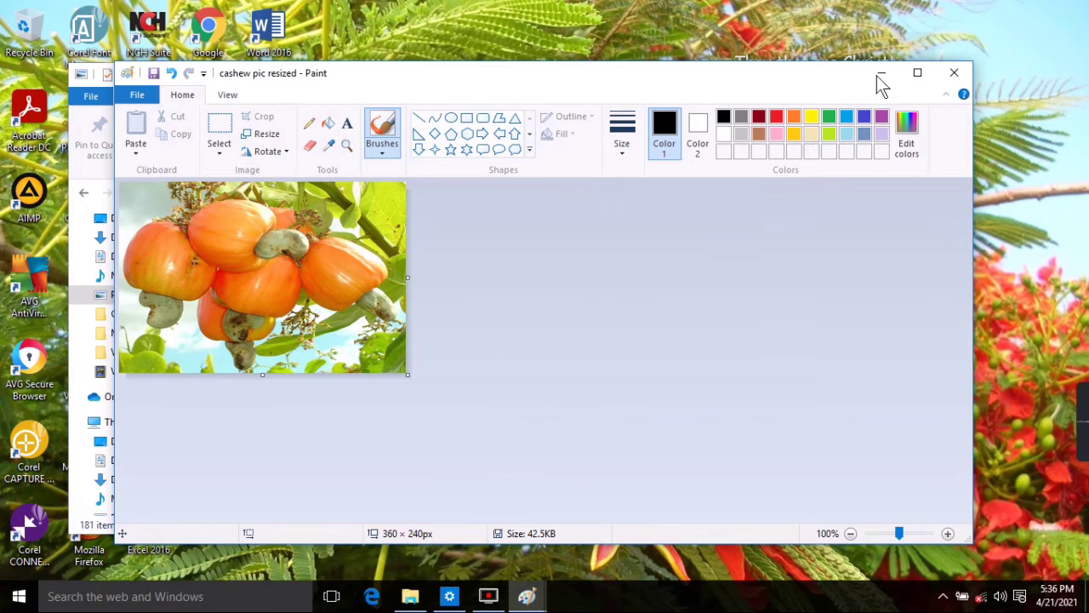
Step: Refresh and reopen the Pictures folder, then bring up the exotic fruit photo's context menu
{"action": "left_click", "coordinate": [421, 594]}
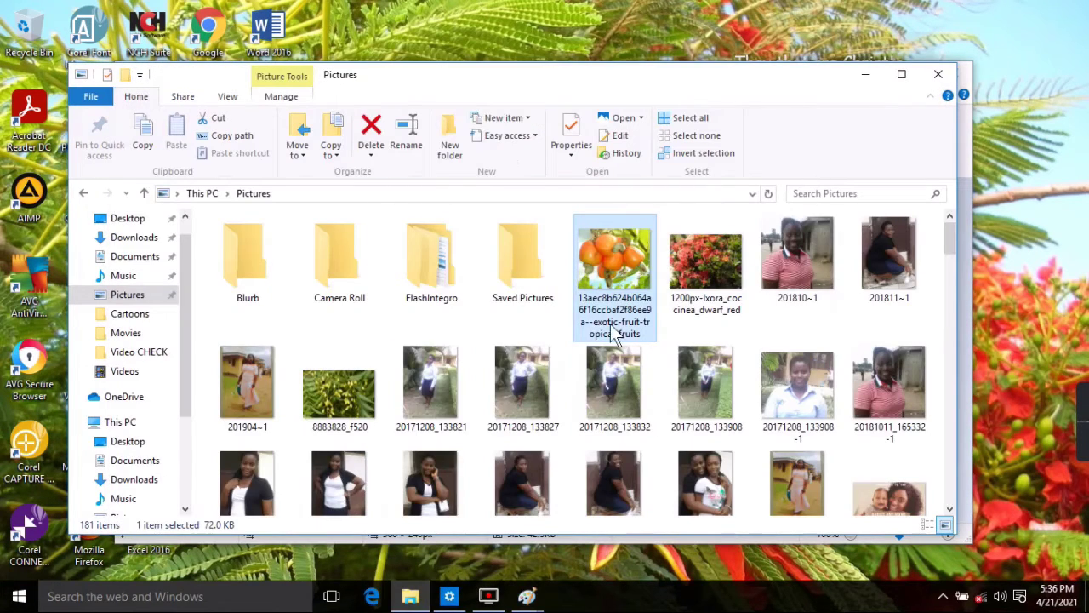
{"action": "right_click", "coordinate": [577, 290]}
{"action": "right_click", "coordinate": [536, 308]}
{"action": "right_click", "coordinate": [473, 315]}
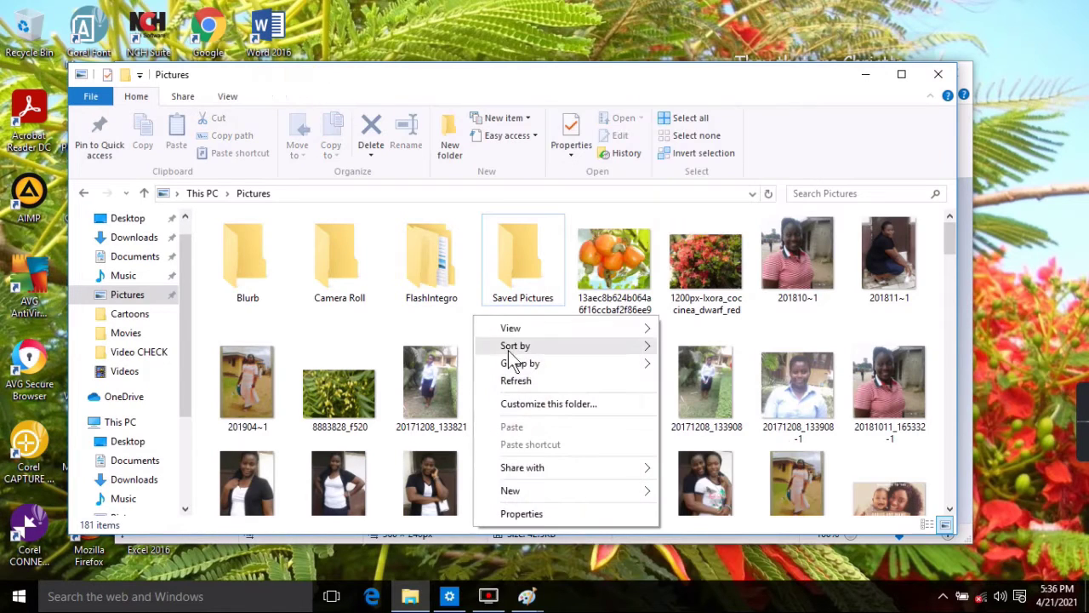
{"action": "left_click", "coordinate": [517, 379]}
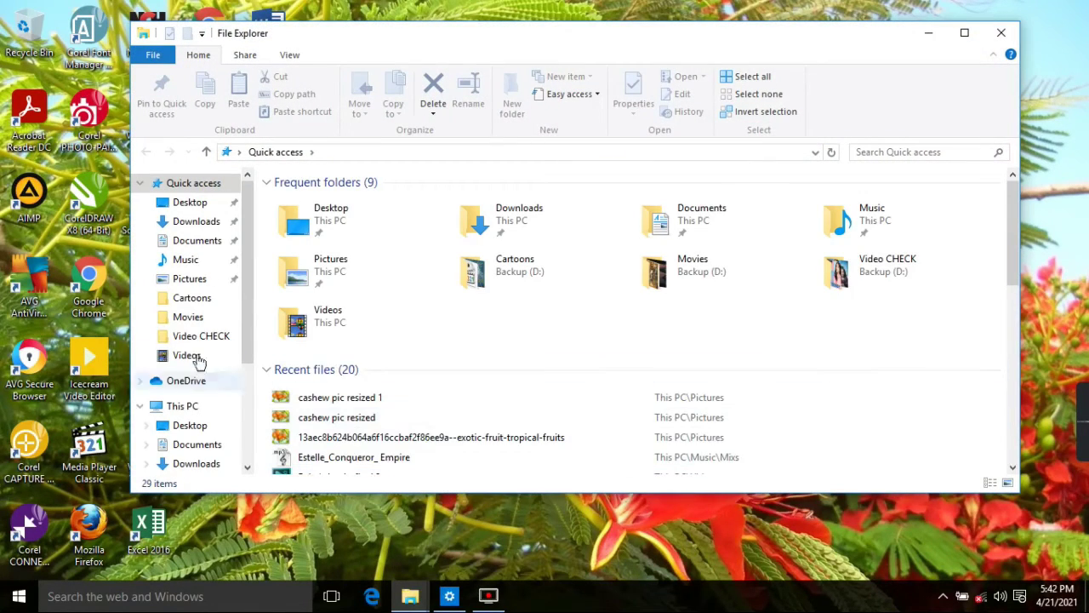
{"action": "left_click_drag", "start_coordinate": [245, 295], "coordinate": [239, 351]}
{"action": "left_click", "coordinate": [189, 418]}
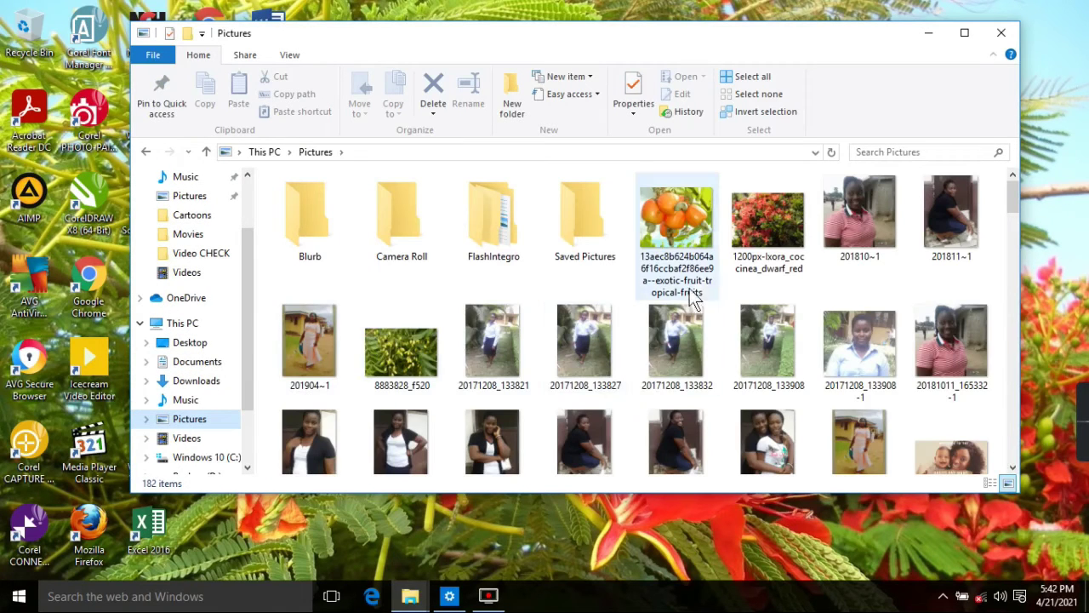
{"action": "right_click", "coordinate": [673, 227]}
Step: Open the fruit photo in Paint and enlarge it to 1200 × 1001 pixels, keeping aspect ratio
{"action": "mouse_move", "coordinate": [706, 311]}
{"action": "left_click", "coordinate": [569, 327]}
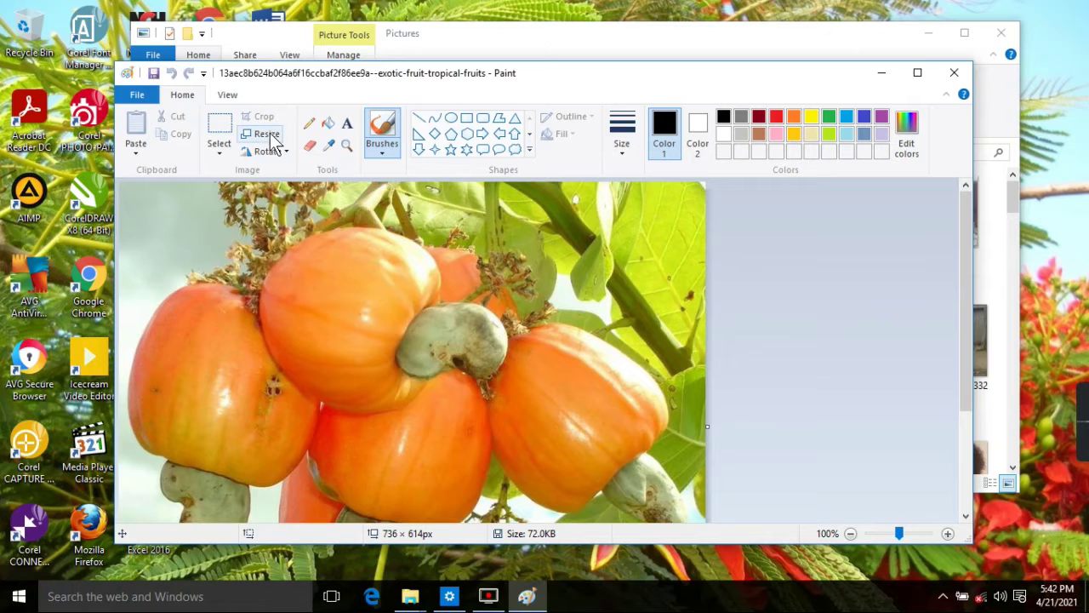
{"action": "left_click", "coordinate": [266, 134]}
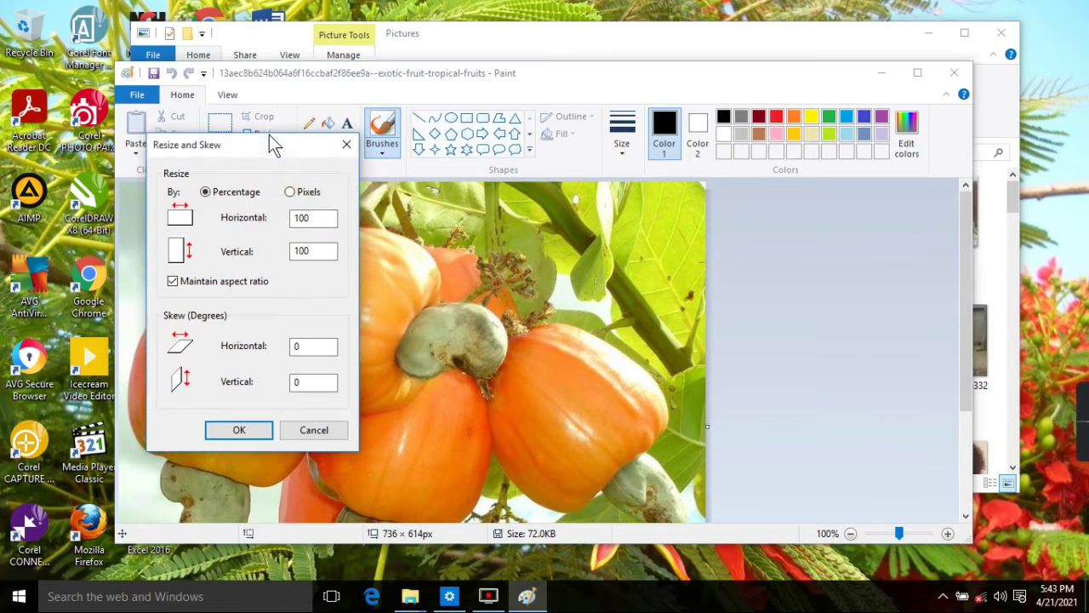
{"action": "left_click", "coordinate": [289, 192]}
{"action": "left_click", "coordinate": [316, 220]}
{"action": "key", "text": "BackSpace"}
{"action": "key", "text": "BackSpace"}
{"action": "key", "text": "BackSpace"}
{"action": "type", "text": "1200"}
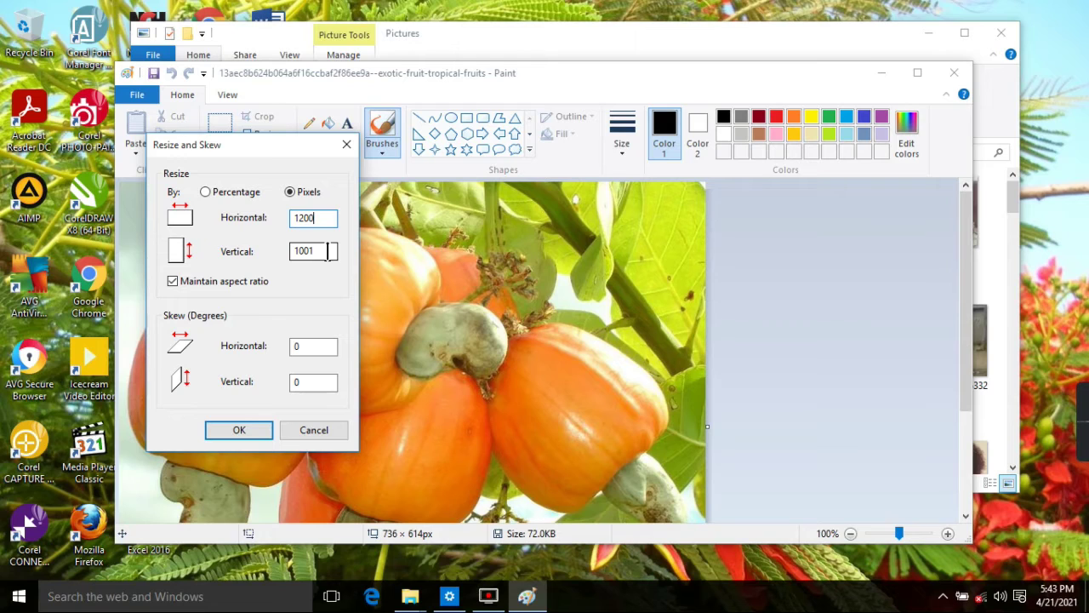
{"action": "left_click", "coordinate": [173, 282]}
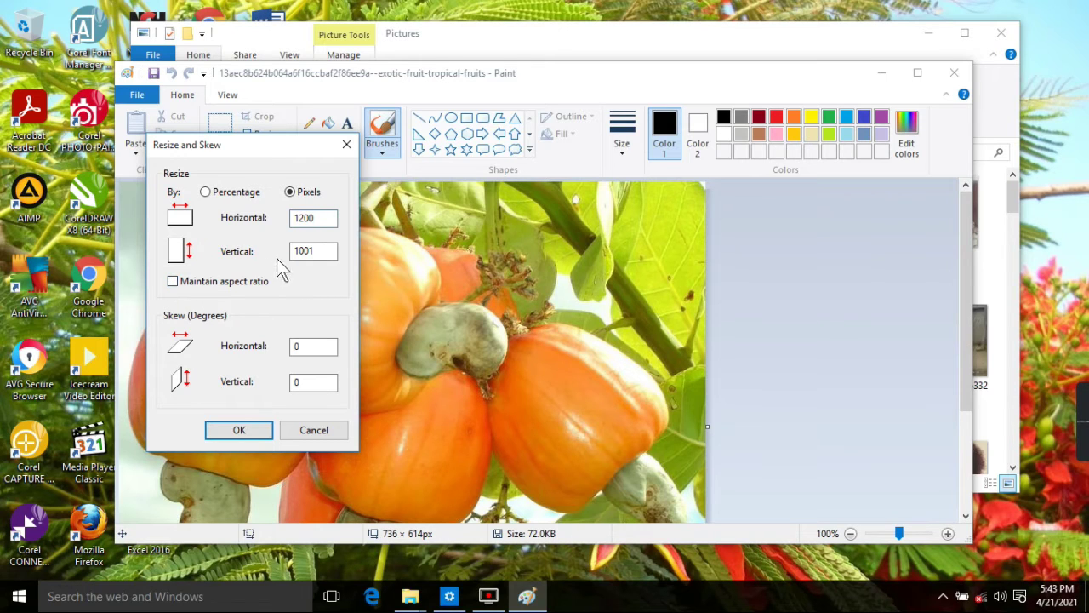
{"action": "left_click", "coordinate": [172, 281]}
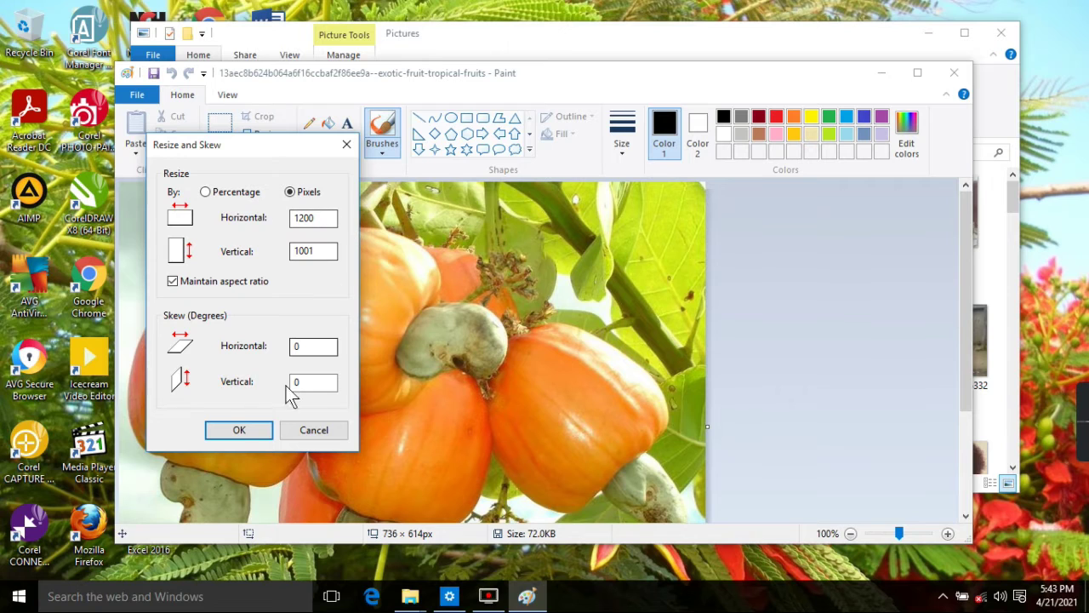
{"action": "left_click", "coordinate": [239, 432]}
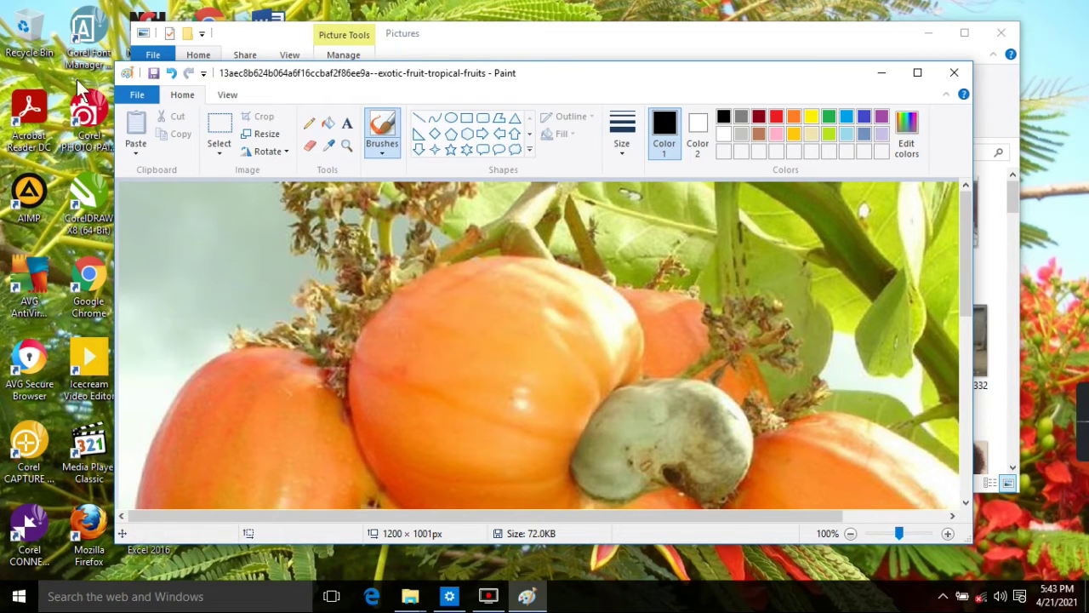
{"action": "left_click", "coordinate": [136, 90]}
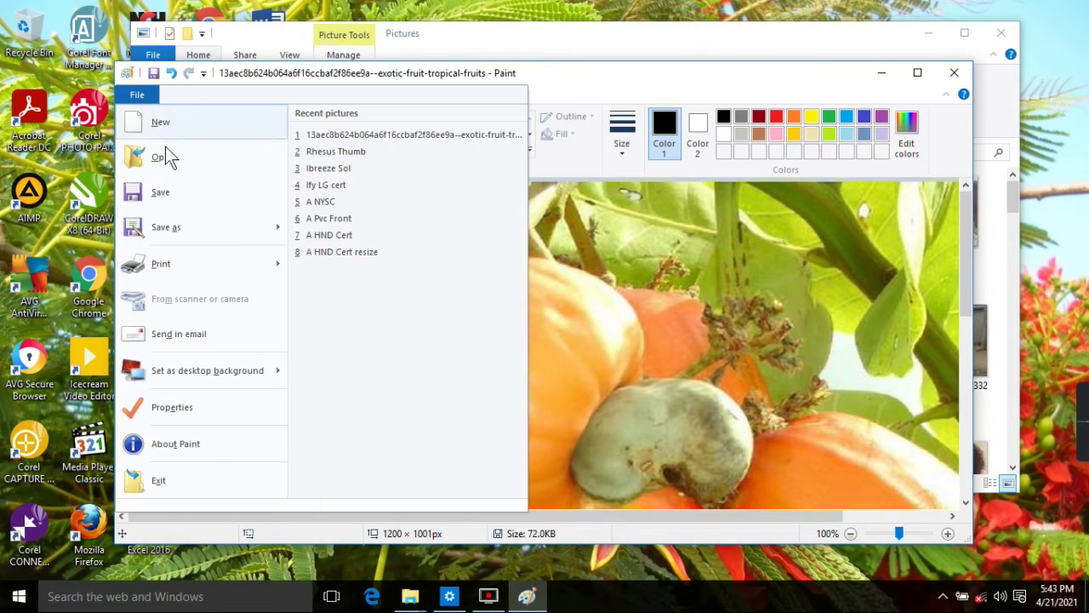
Step: Save the enlarged photo as the JPEG 'cashew pic resized 2' in Pictures
{"action": "mouse_move", "coordinate": [192, 231]}
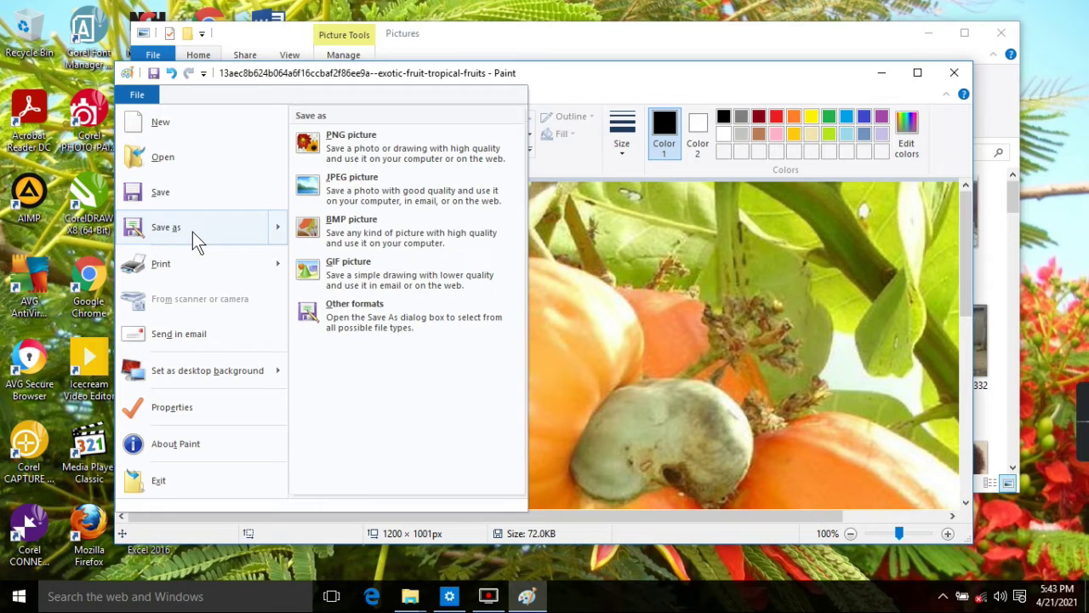
{"action": "left_click", "coordinate": [390, 178]}
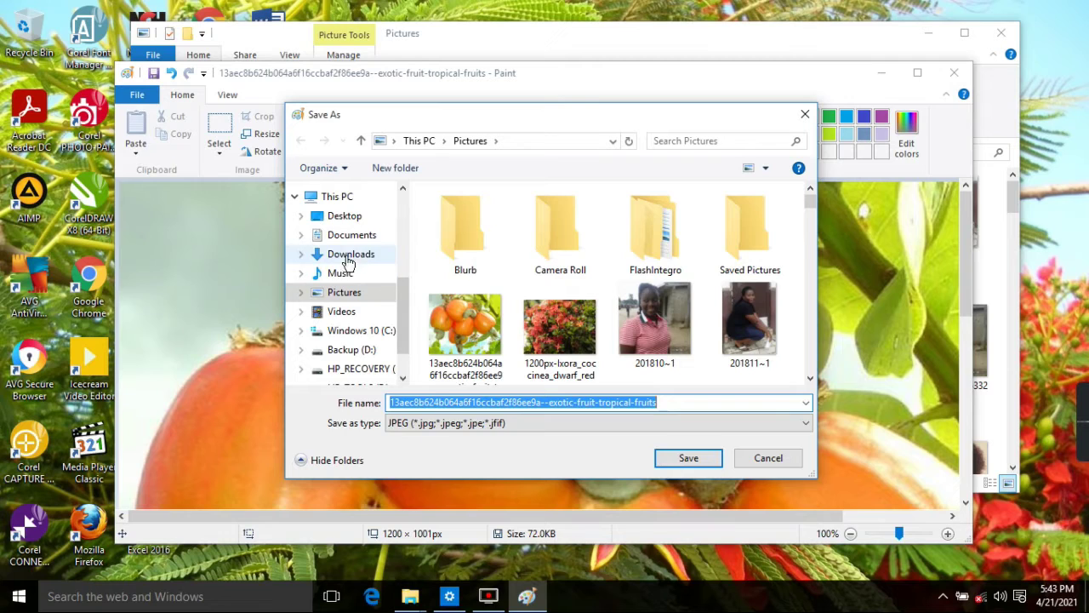
{"action": "left_click", "coordinate": [673, 402]}
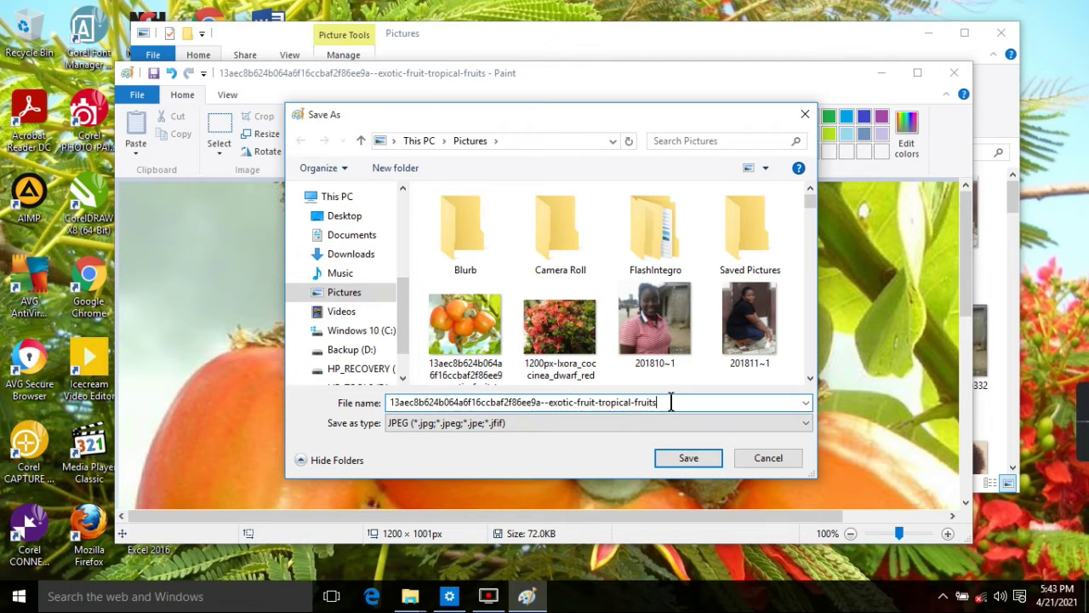
{"action": "key", "text": "BackSpace"}
{"action": "key", "text": "BackSpace"}
{"action": "key", "text": "BackSpace"}
{"action": "key", "text": "BackSpace"}
{"action": "key", "text": "BackSpace"}
{"action": "key", "text": "BackSpace"}
{"action": "key", "text": "BackSpace"}
{"action": "key", "text": "BackSpace"}
{"action": "key", "text": "BackSpace"}
{"action": "key", "text": "BackSpace"}
{"action": "key", "text": "BackSpace"}
{"action": "key", "text": "BackSpace"}
{"action": "key", "text": "BackSpace"}
{"action": "key", "text": "BackSpace"}
{"action": "key", "text": "BackSpace"}
{"action": "key", "text": "BackSpace"}
{"action": "key", "text": "BackSpace"}
{"action": "key", "text": "BackSpace"}
{"action": "key", "text": "BackSpace"}
{"action": "key", "text": "BackSpace"}
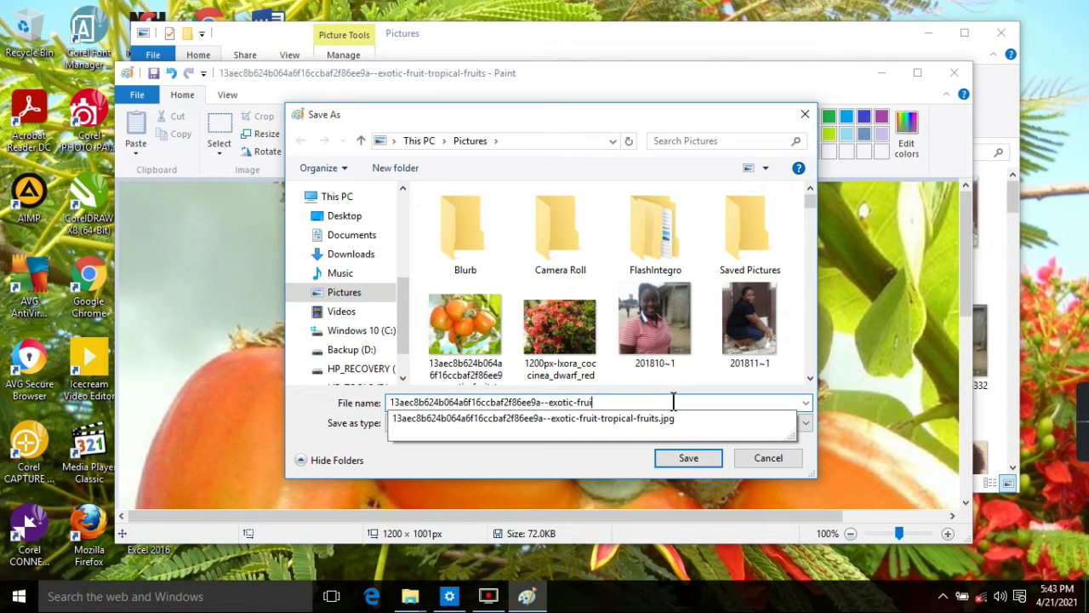
{"action": "key", "text": "BackSpace"}
{"action": "key", "text": "BackSpace"}
{"action": "key", "text": "BackSpace"}
{"action": "key", "text": "BackSpace"}
{"action": "key", "text": "BackSpace"}
{"action": "key", "text": "BackSpace"}
{"action": "key", "text": "BackSpace"}
{"action": "key", "text": "BackSpace"}
{"action": "key", "text": "BackSpace"}
{"action": "key", "text": "BackSpace"}
{"action": "key", "text": "BackSpace"}
{"action": "key", "text": "BackSpace"}
{"action": "key", "text": "BackSpace"}
{"action": "key", "text": "BackSpace"}
{"action": "key", "text": "BackSpace"}
{"action": "type", "text": "ch"}
{"action": "key", "text": "BackSpace"}
{"action": "type", "text": "sahes"}
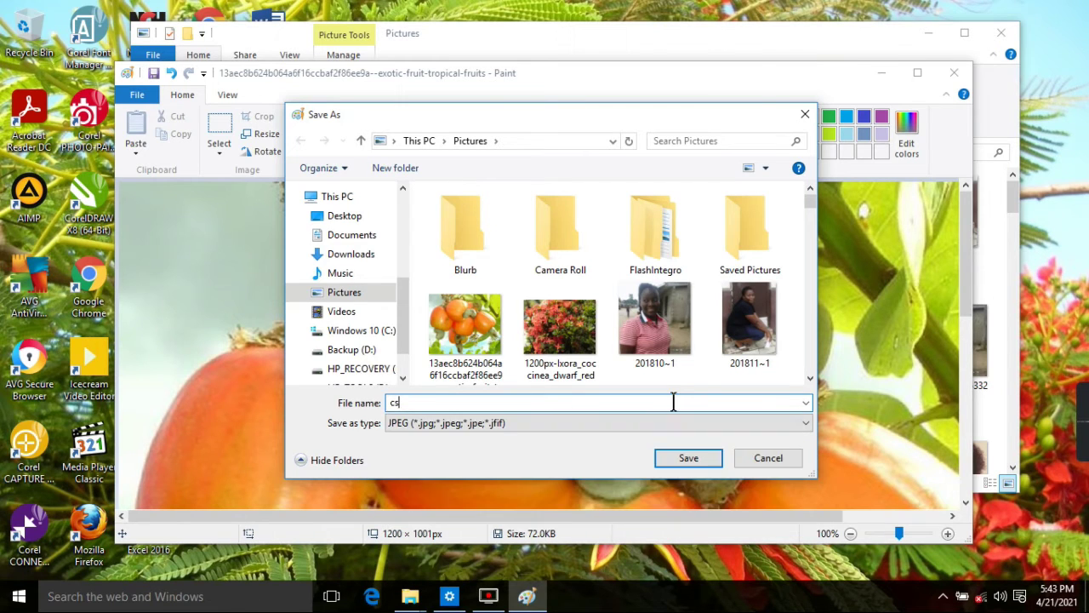
{"action": "key", "text": "BackSpace"}
{"action": "key", "text": "BackSpace"}
{"action": "key", "text": "BackSpace"}
{"action": "key", "text": "BackSpace"}
{"action": "key", "text": "BackSpace"}
{"action": "type", "text": "ashew"}
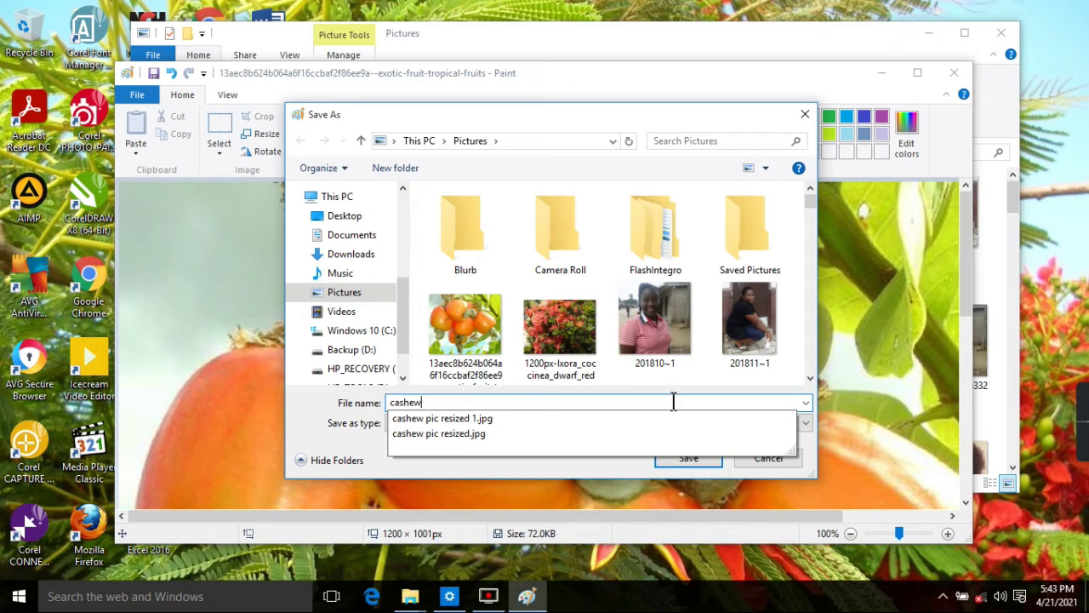
{"action": "type", "text": " pic resized 2"}
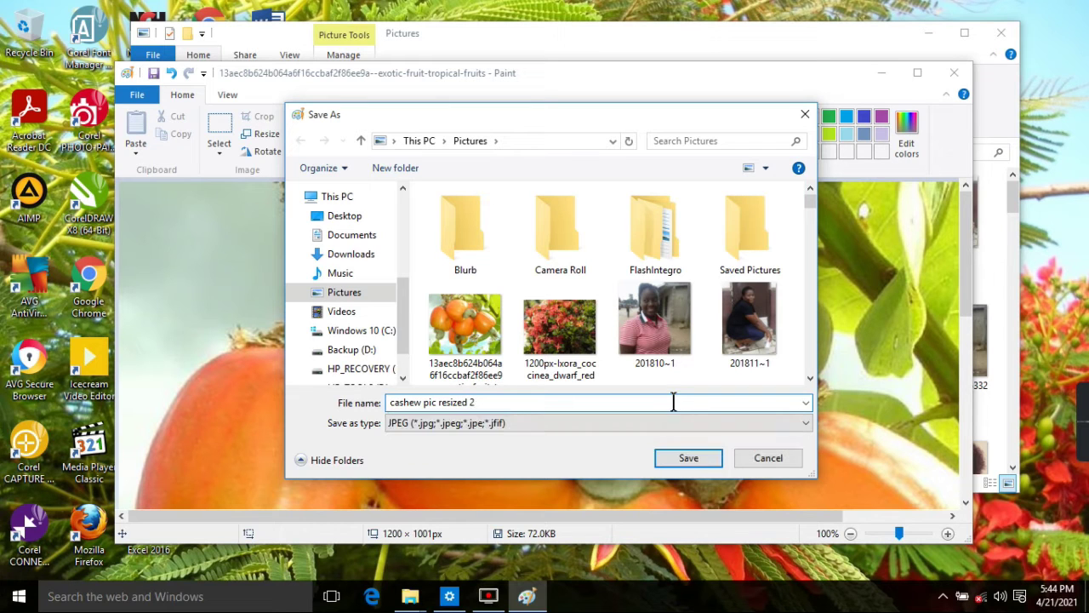
{"action": "left_click", "coordinate": [687, 462]}
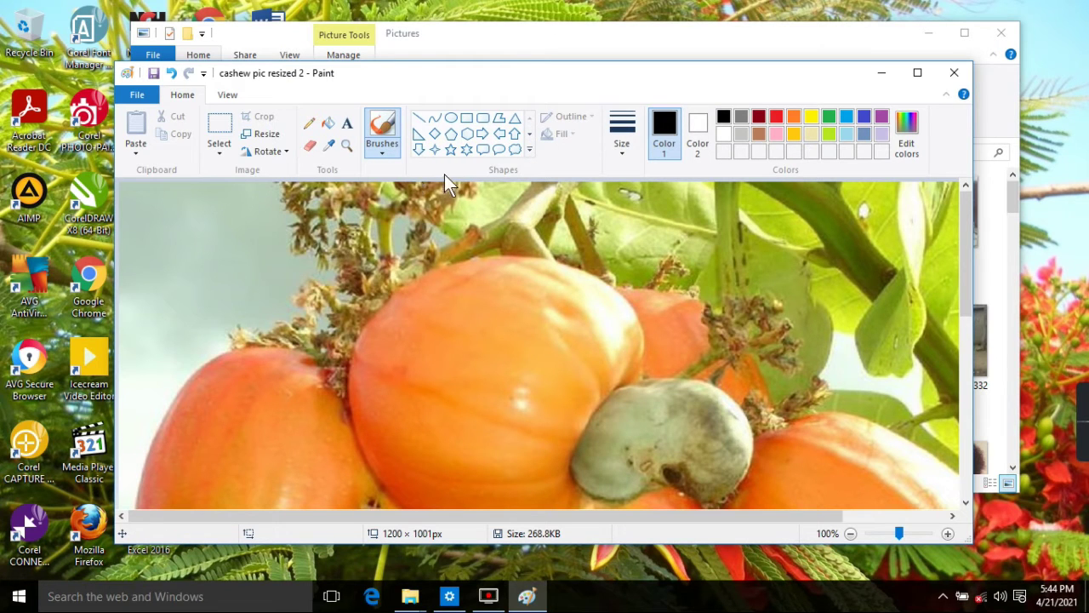
Step: Close Paint and the old Explorer window, then reopen Pictures via Win+E and scroll to the cashew copies
{"action": "left_click", "coordinate": [956, 74]}
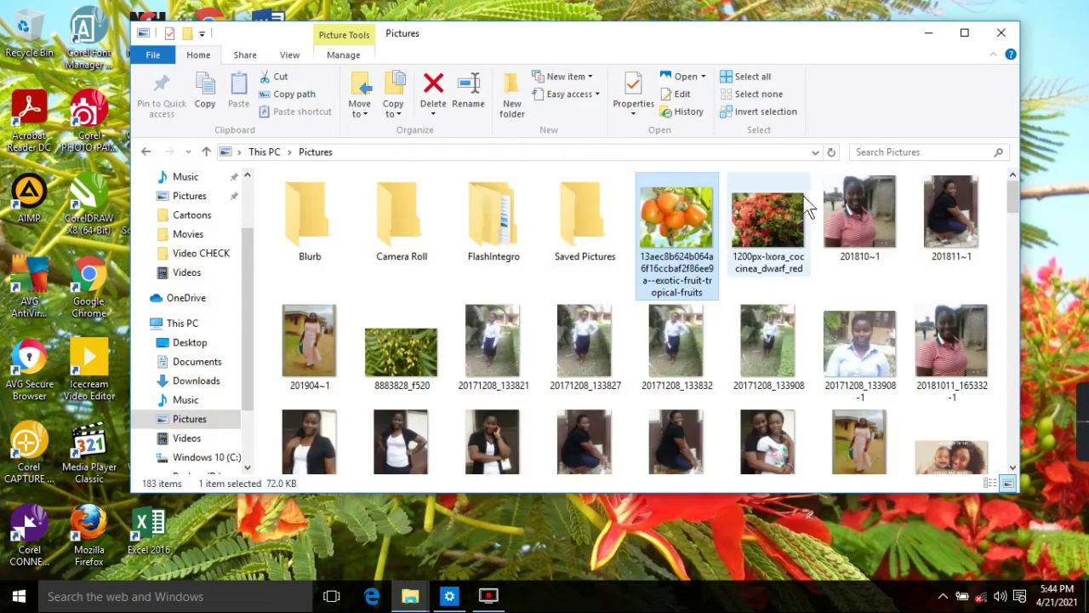
{"action": "left_click", "coordinate": [1012, 36]}
{"action": "key", "text": "super+e"}
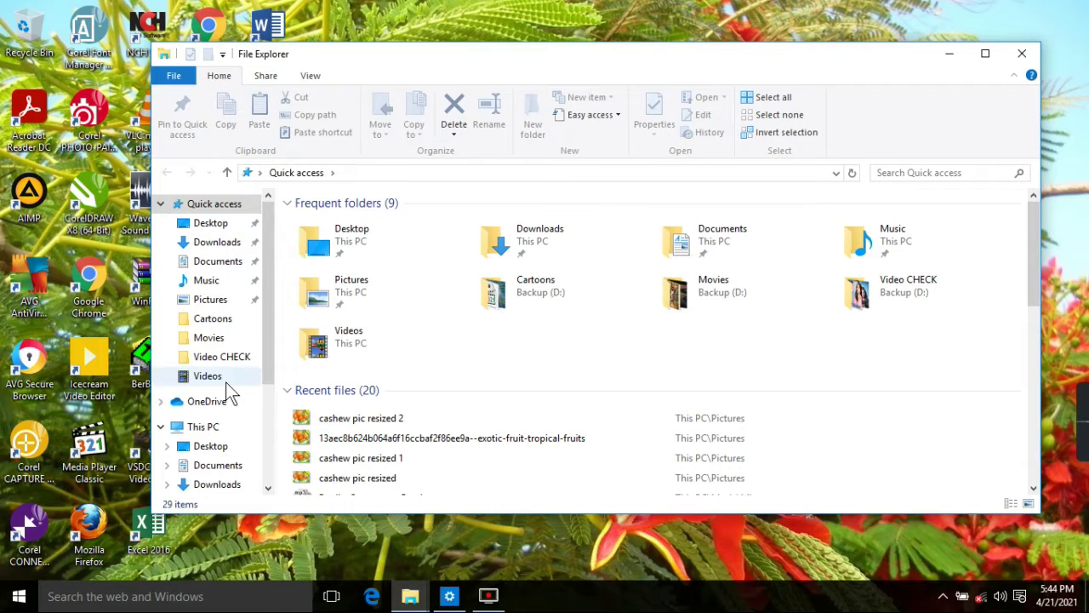
{"action": "left_click_drag", "start_coordinate": [267, 329], "coordinate": [277, 395]}
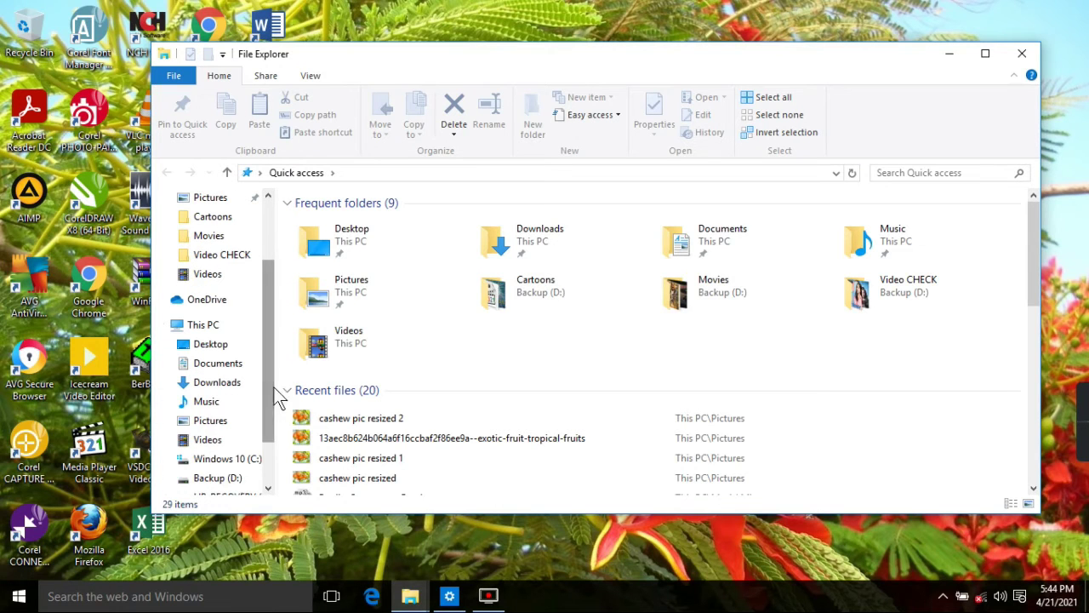
{"action": "left_click", "coordinate": [241, 420]}
{"action": "scroll", "coordinate": [653, 317], "scroll_direction": "down", "scroll_amount": 2}
{"action": "scroll", "coordinate": [654, 312], "scroll_direction": "down", "scroll_amount": 10}
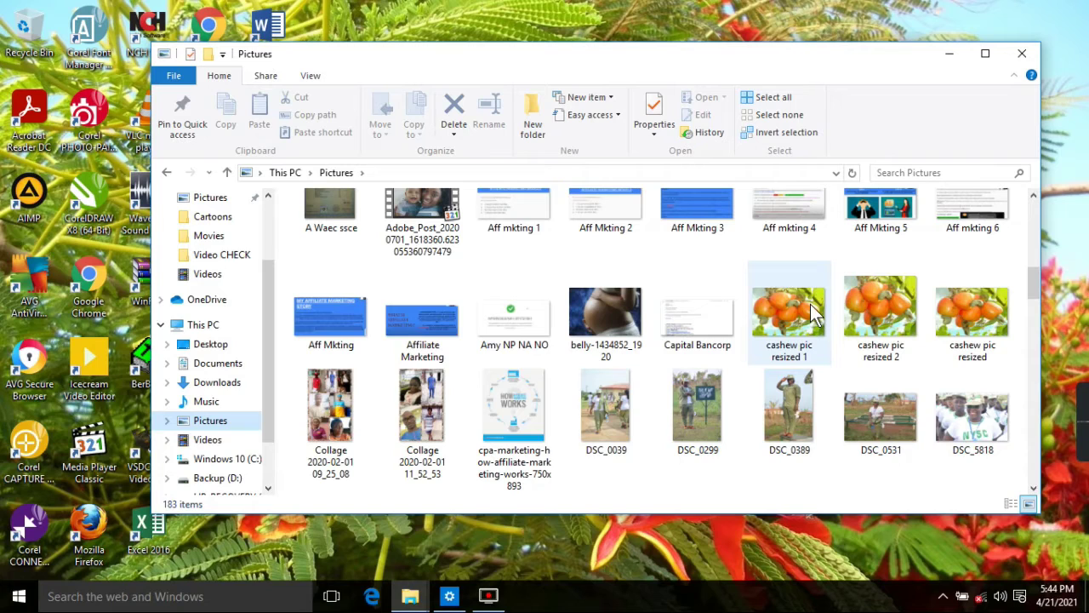
{"action": "mouse_move", "coordinate": [812, 313]}
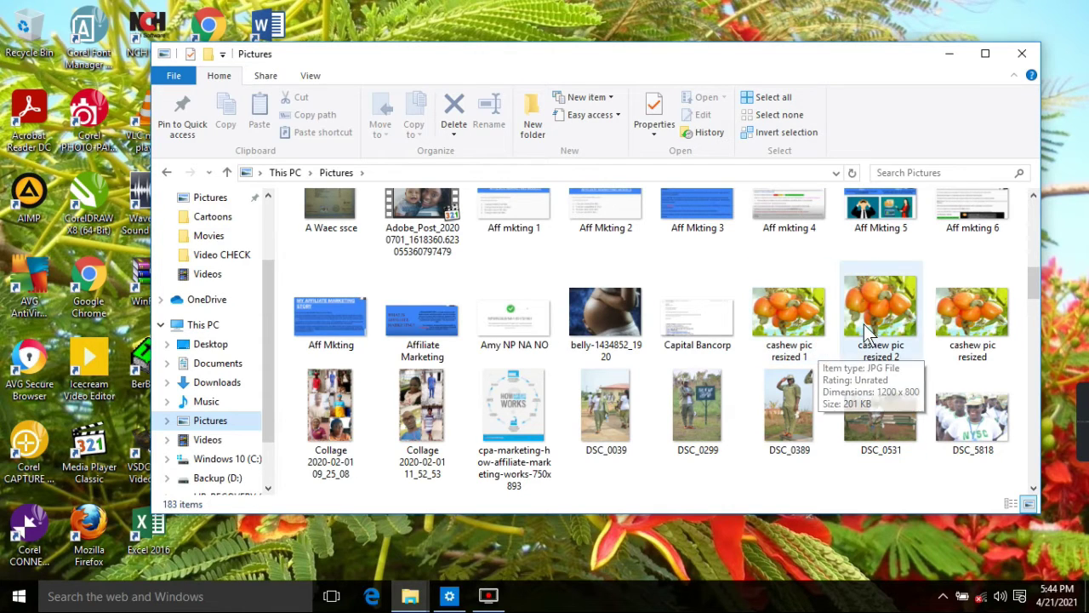
{"action": "mouse_move", "coordinate": [881, 326]}
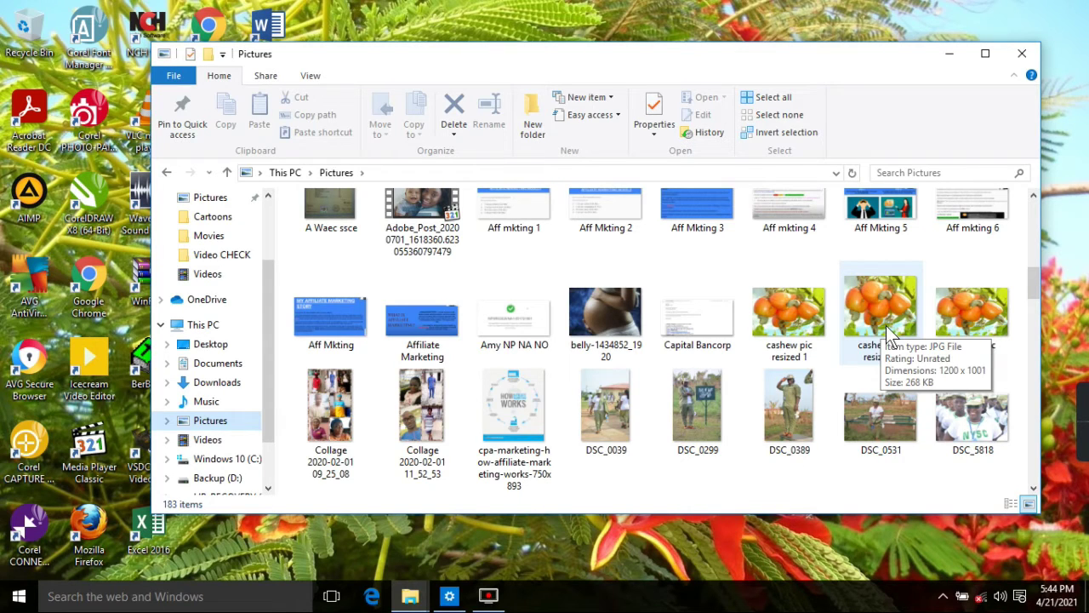
{"action": "mouse_move", "coordinate": [970, 325]}
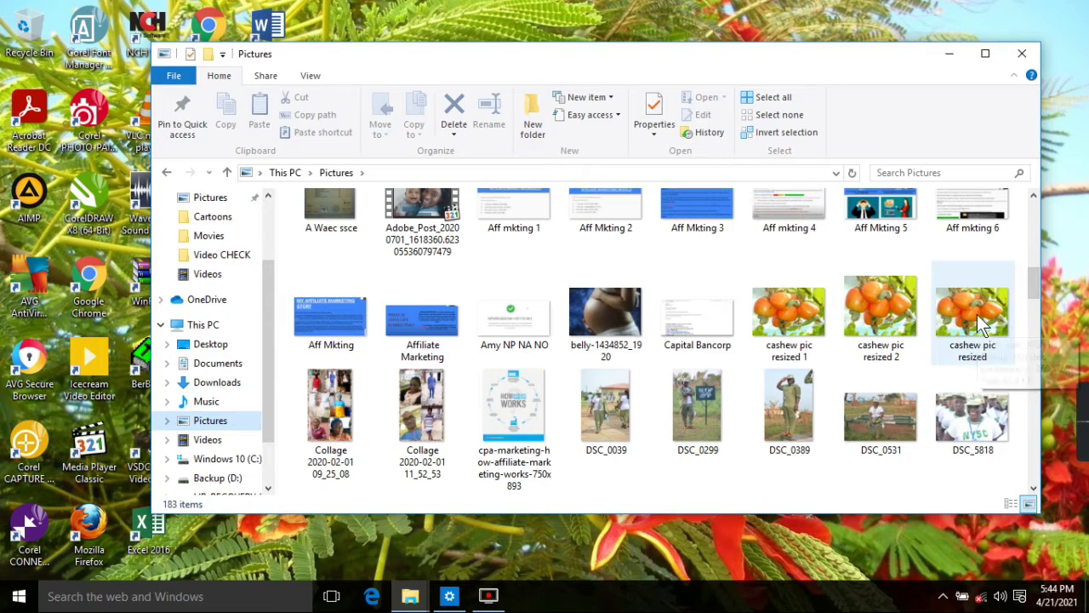
Step: Open Properties for 'cashew pic resized' and view its Details showing 360 × 240 pixels
{"action": "right_click", "coordinate": [977, 314]}
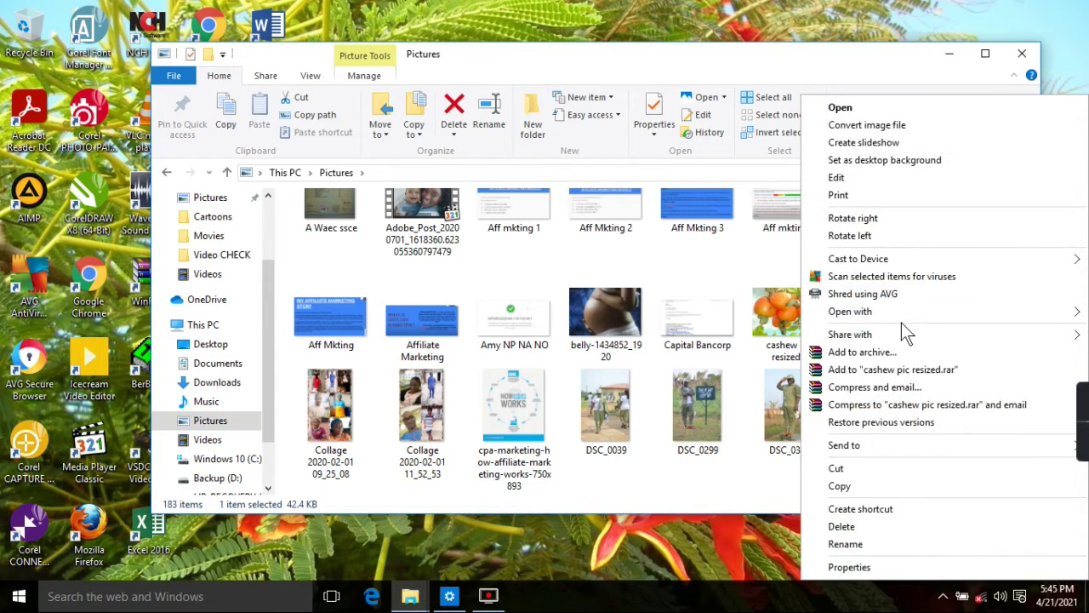
{"action": "left_click", "coordinate": [875, 564]}
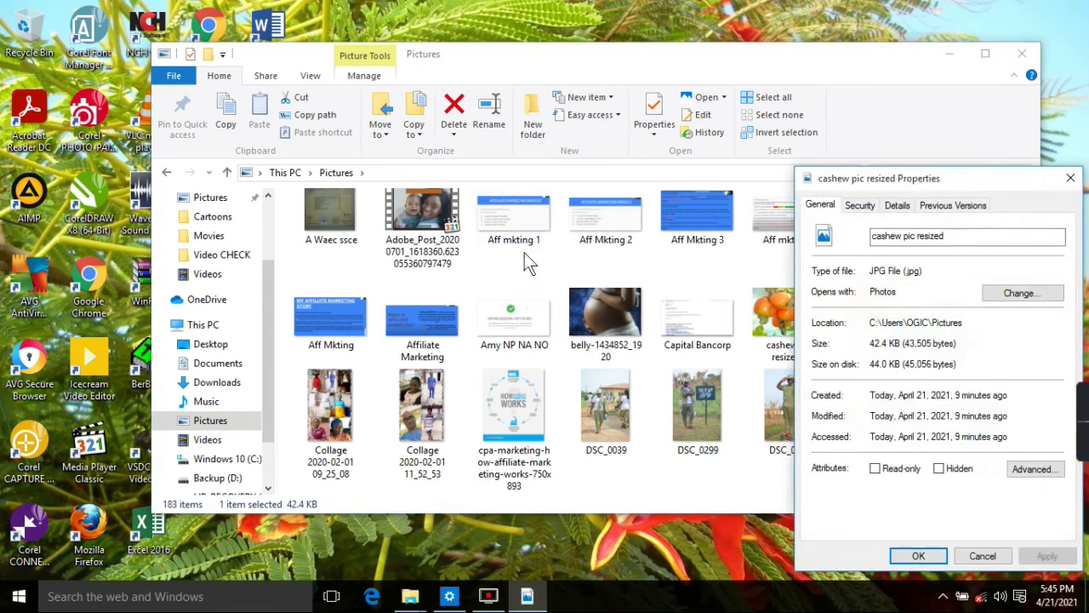
{"action": "left_click", "coordinate": [897, 205]}
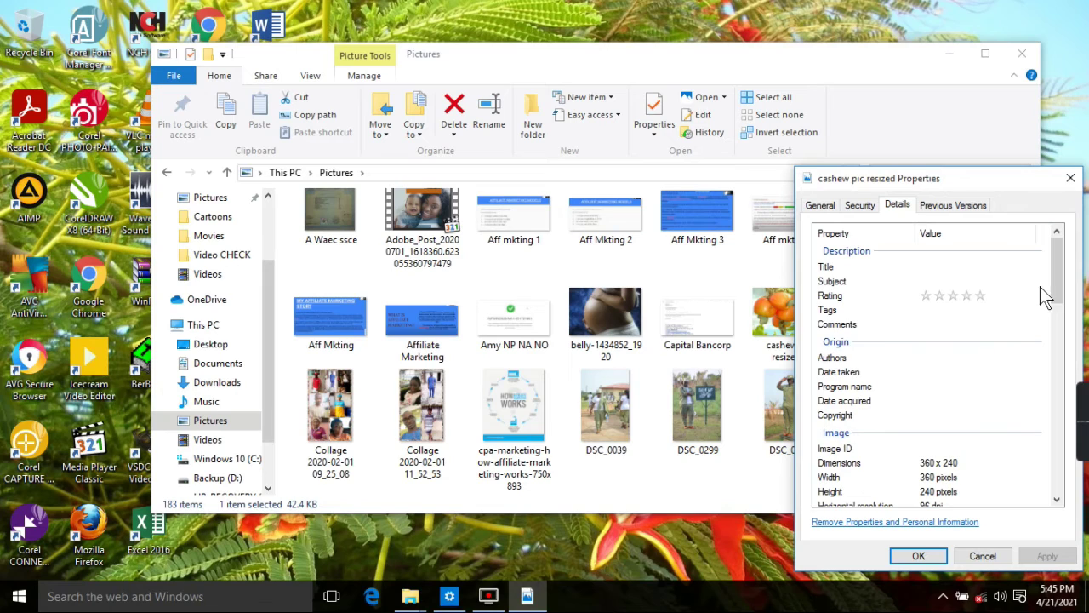
{"action": "left_click_drag", "start_coordinate": [1057, 287], "coordinate": [1066, 330]}
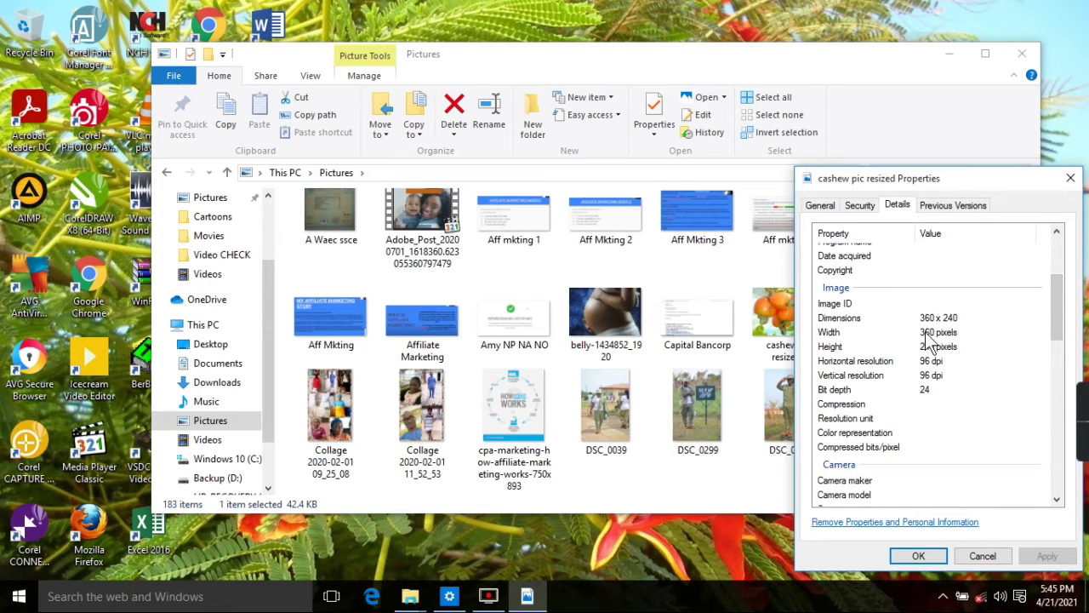